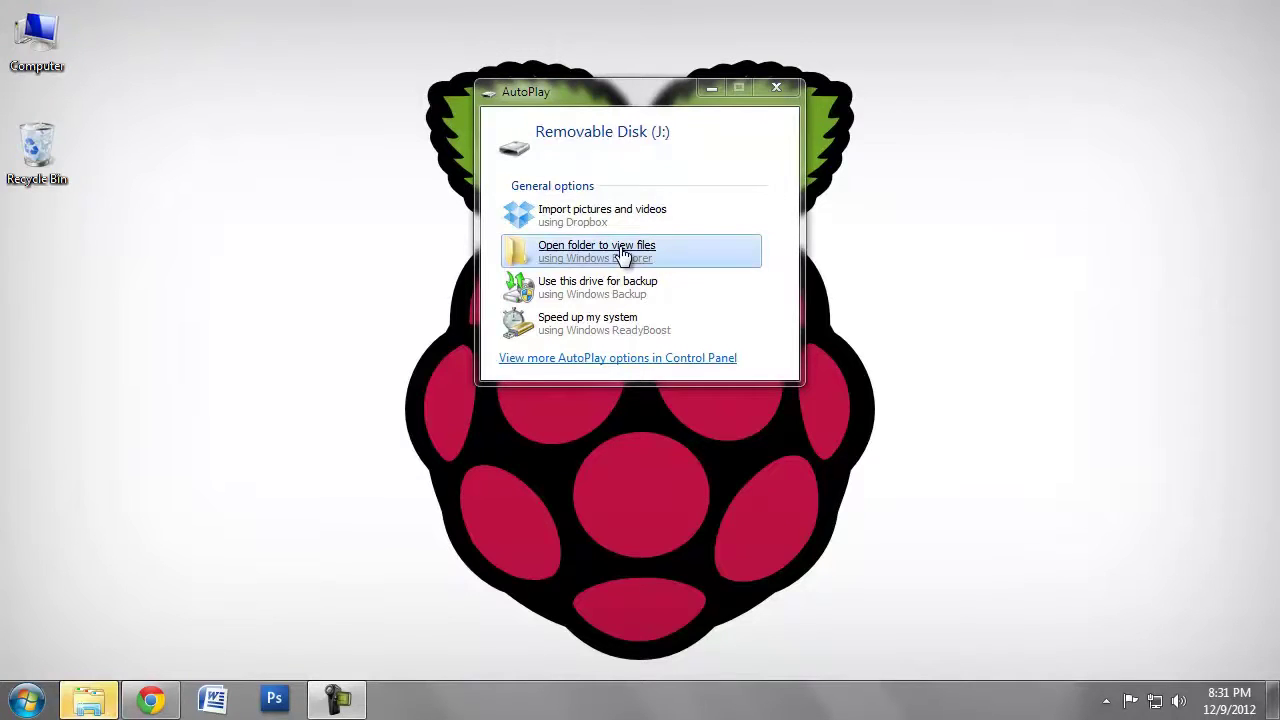
- Quick-format Removable Disk (J:) as FAT32 with 32 kilobyte clusters, confirming the data erase
left_click(543, 257)
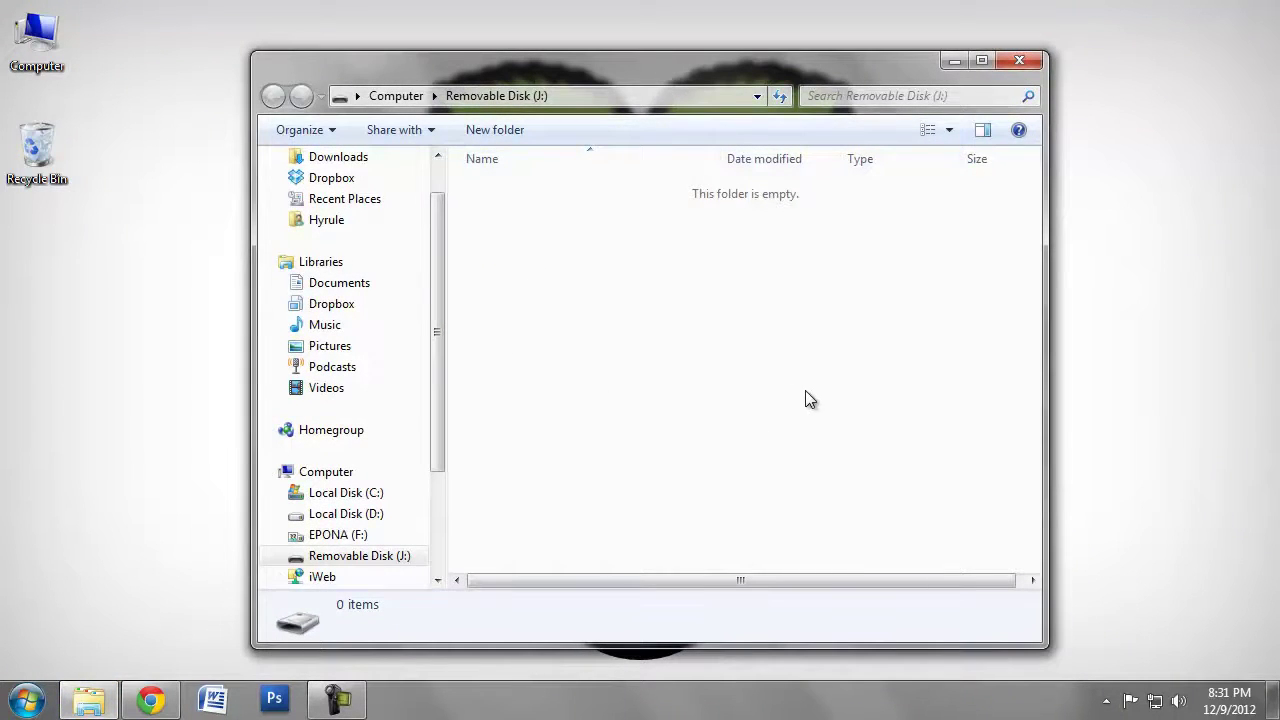
right_click(364, 562)
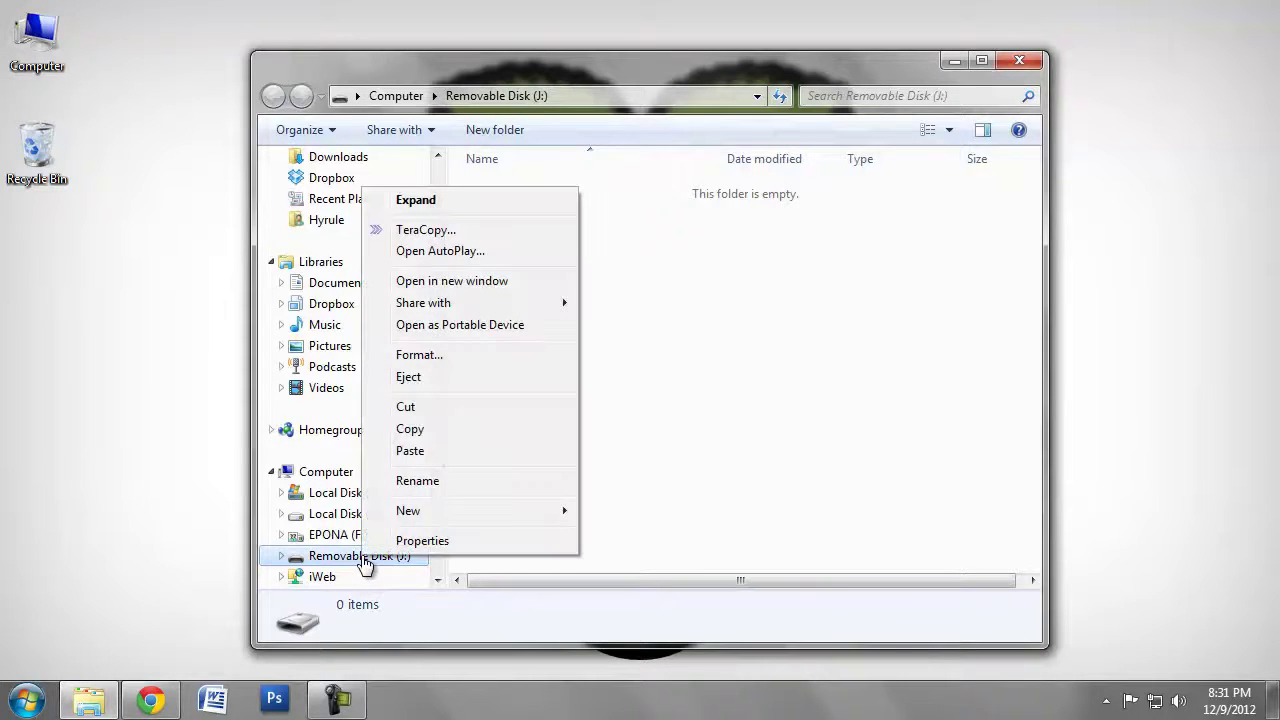
left_click(455, 356)
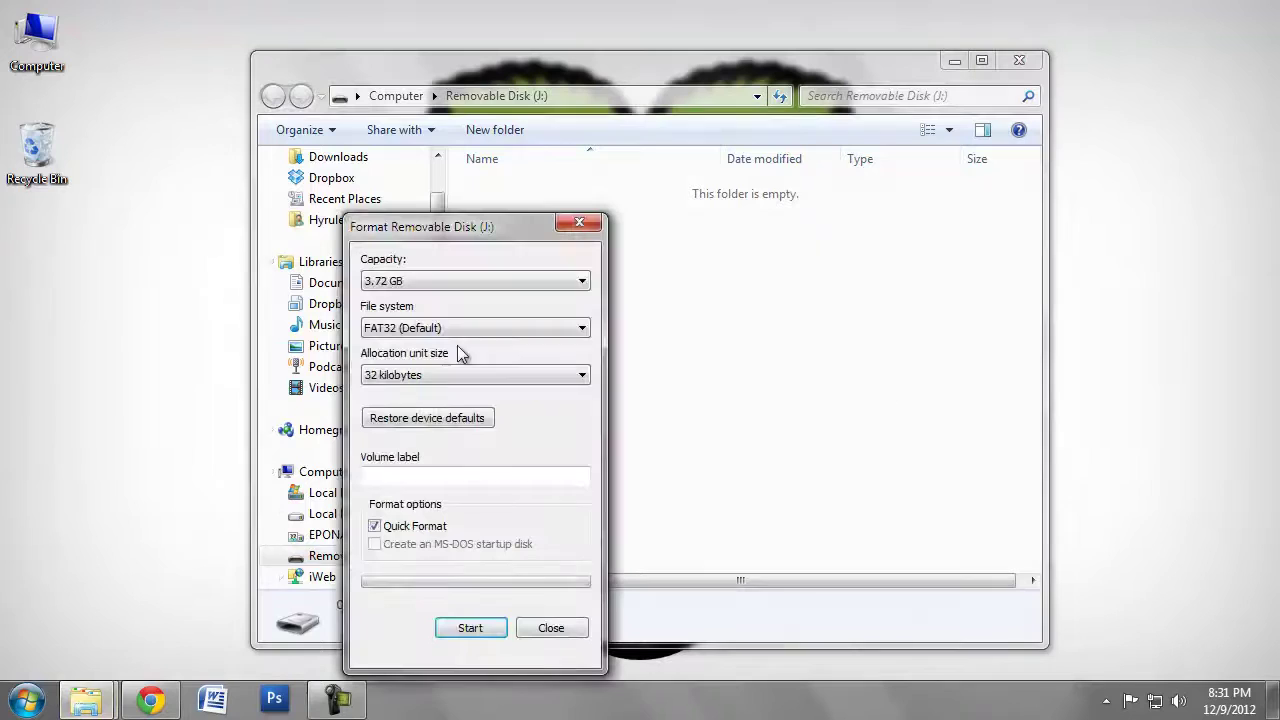
left_click(469, 630)
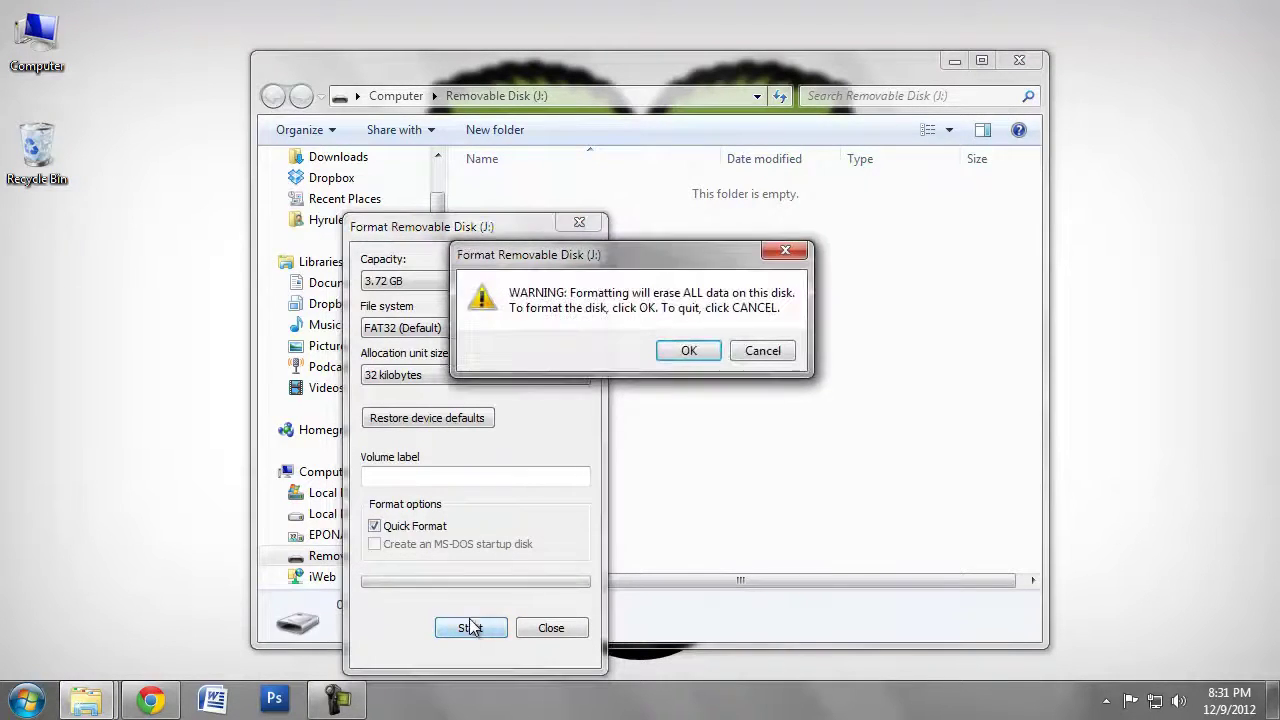
left_click(701, 353)
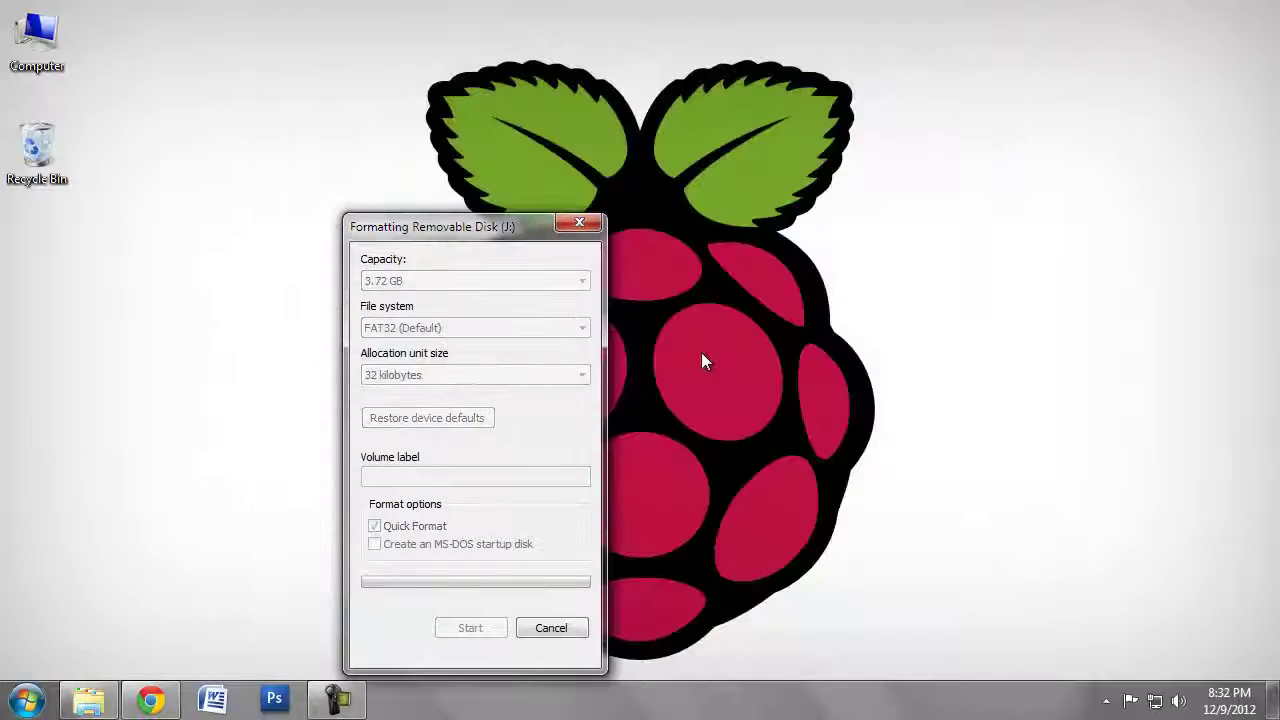
left_click(762, 347)
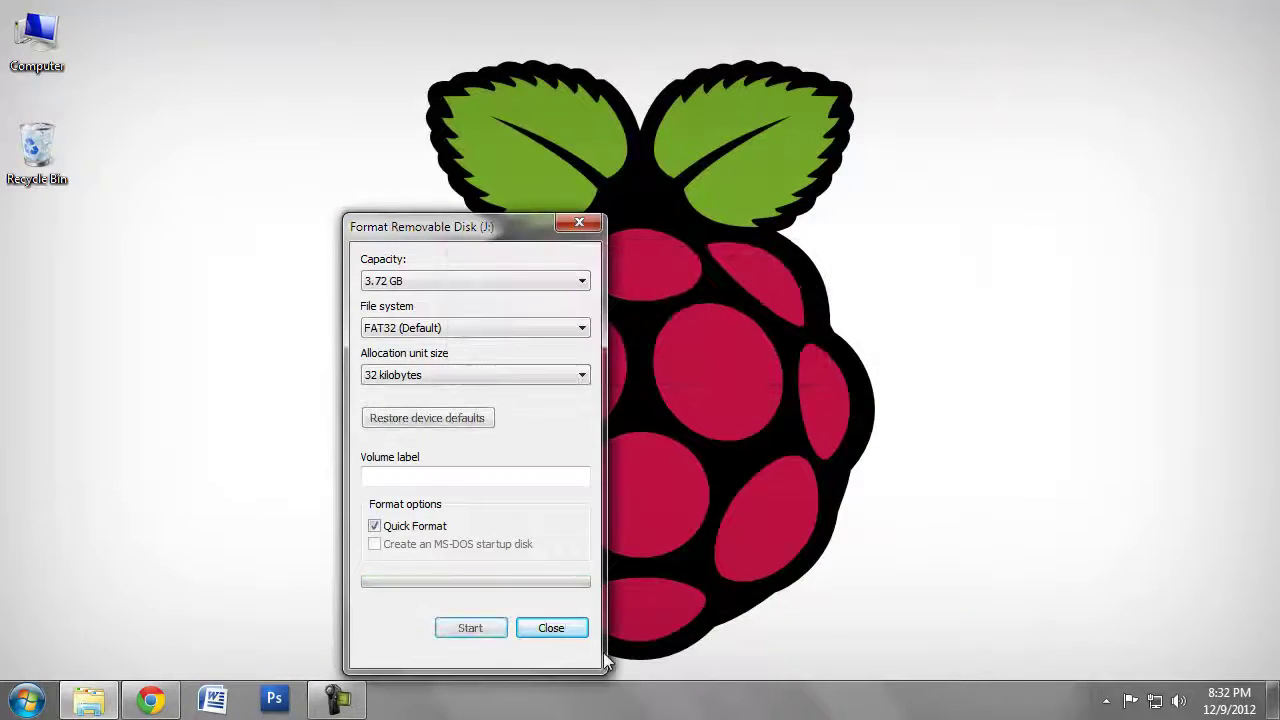
- Close the format window and search Google for 'raspberry pi' in Chrome
left_click(552, 628)
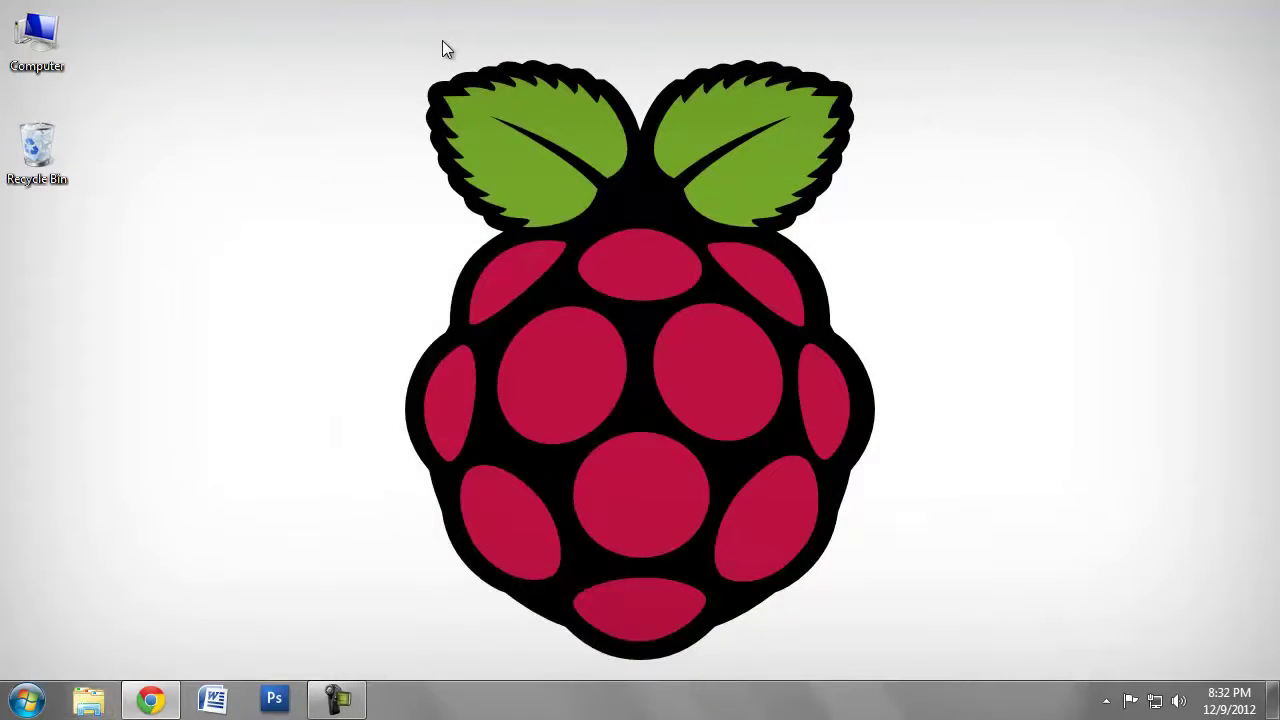
left_click(150, 699)
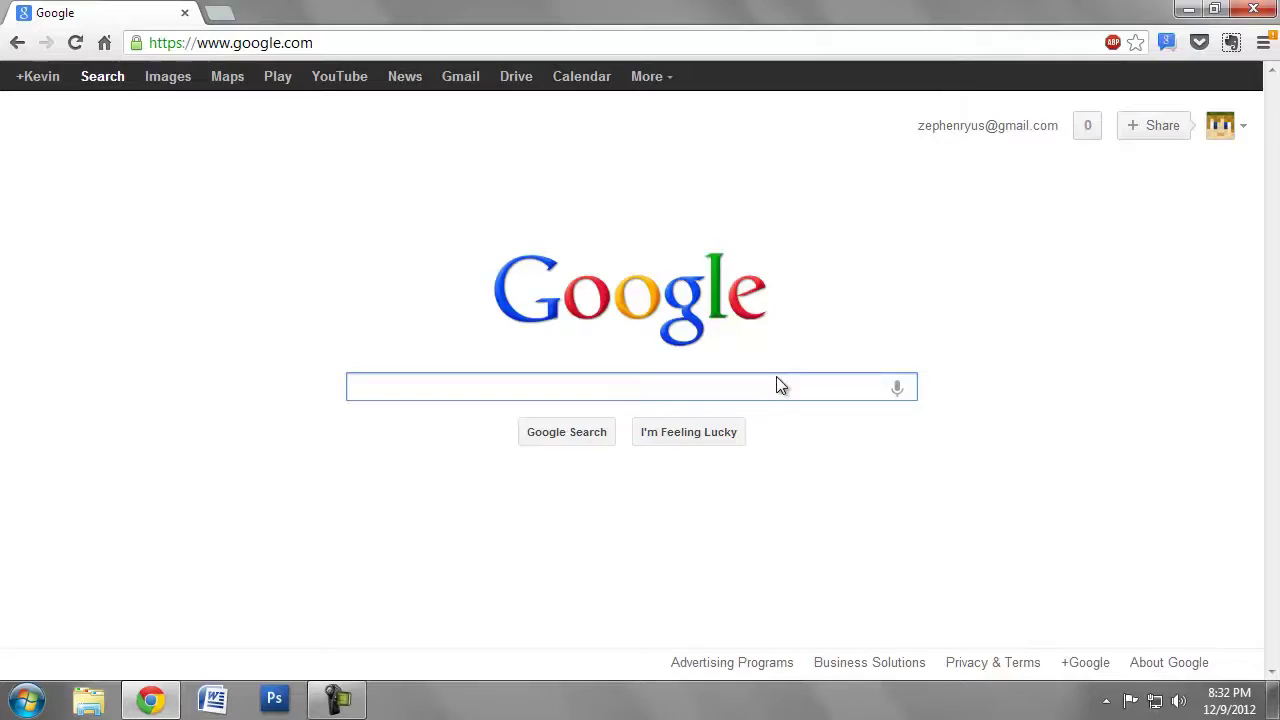
type("raspberry pi")
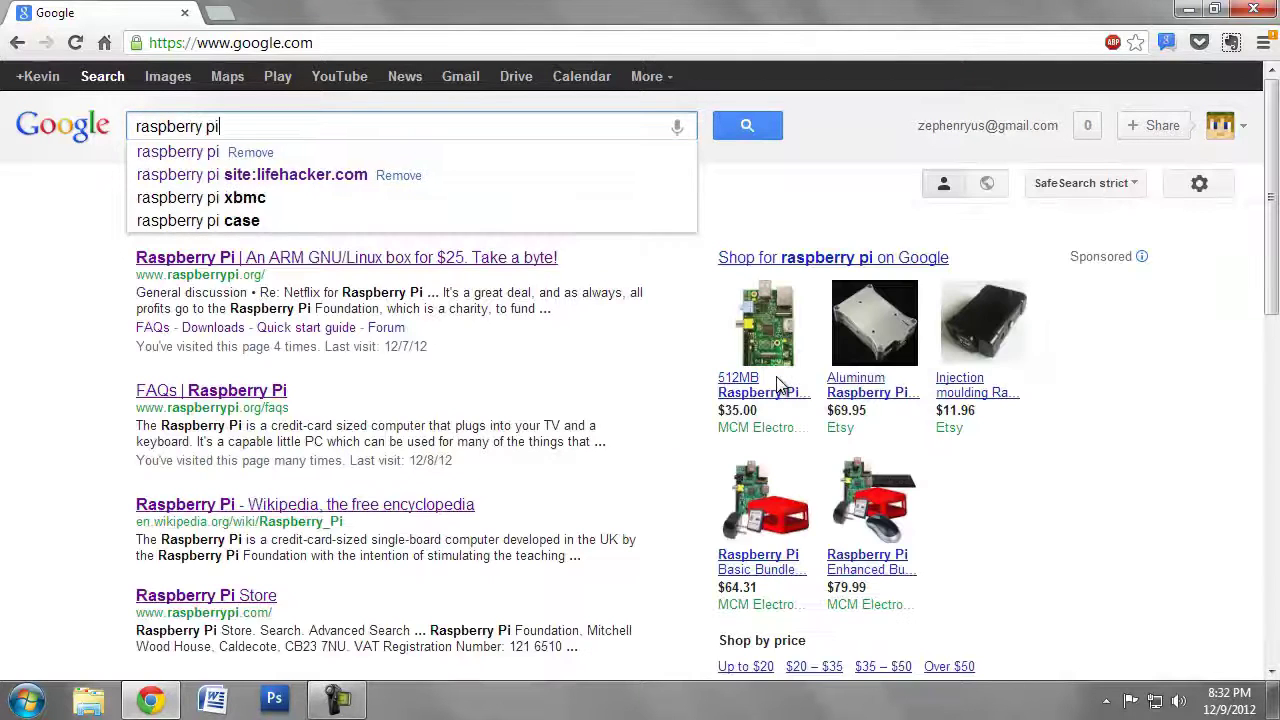
key("Return")
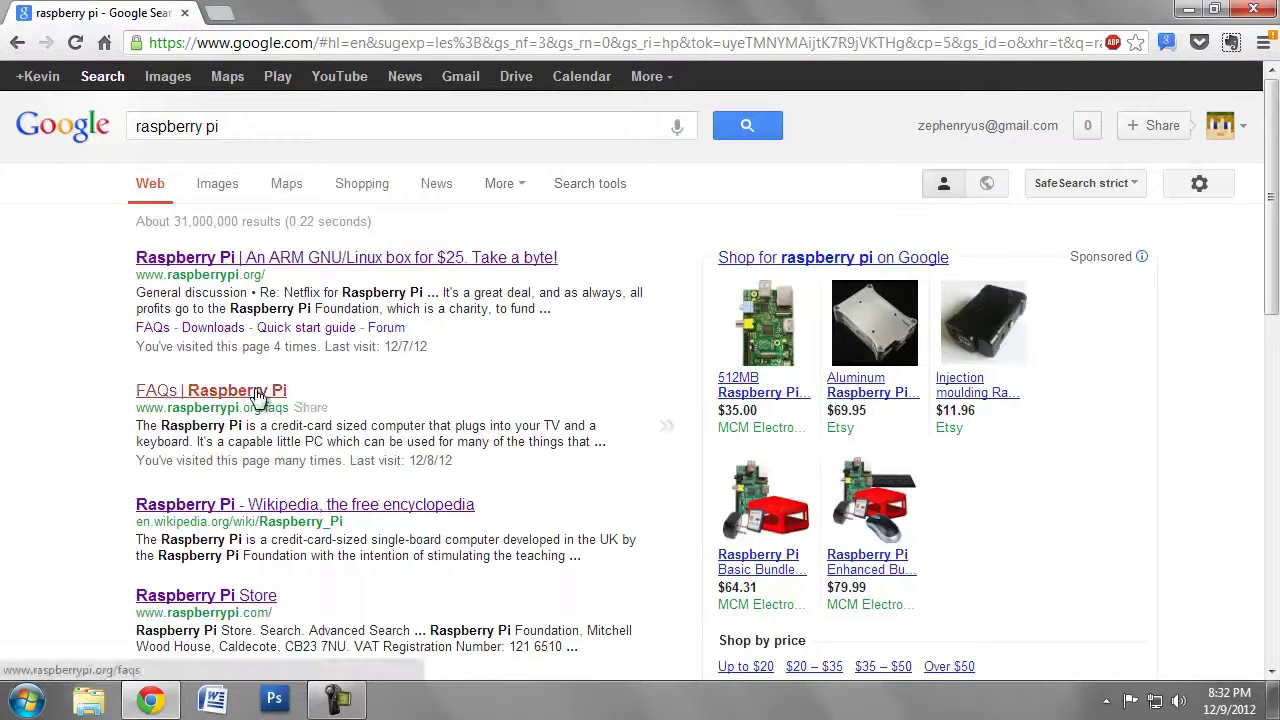
- Go from the FAQs result to the Raspberry Pi Downloads page's Raspbian 'wheezy' section
left_click(258, 392)
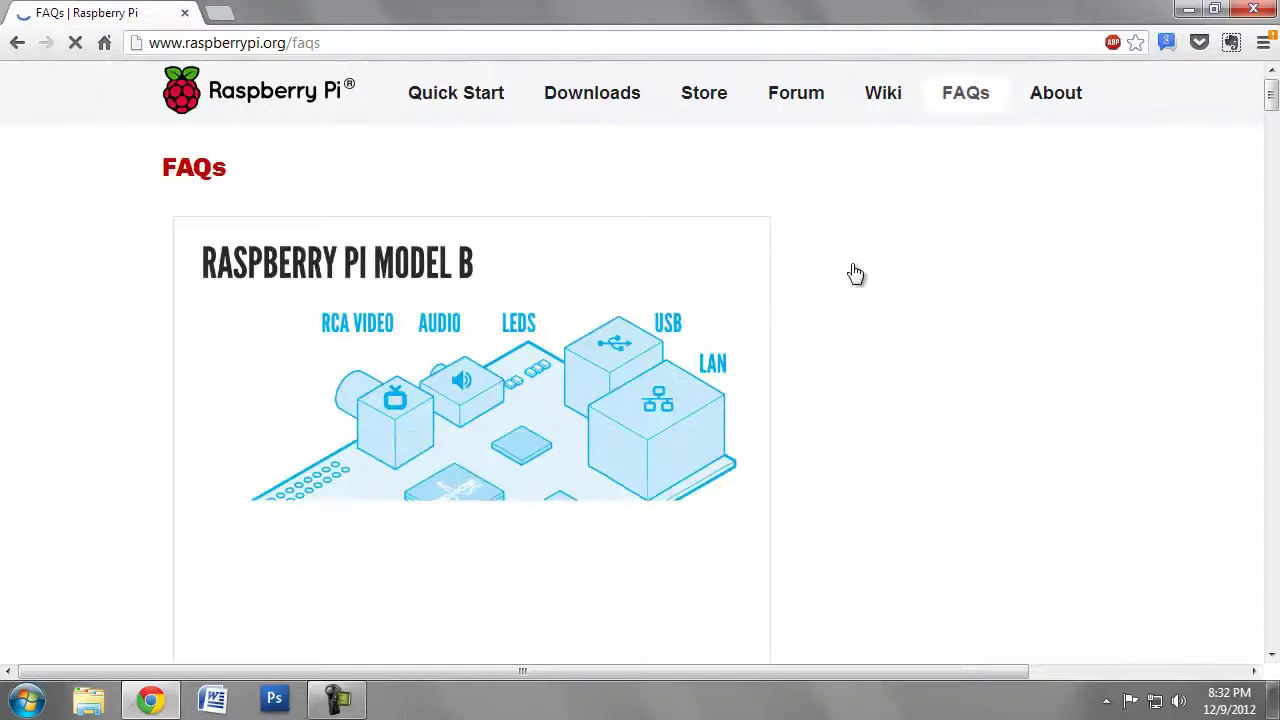
left_click(603, 97)
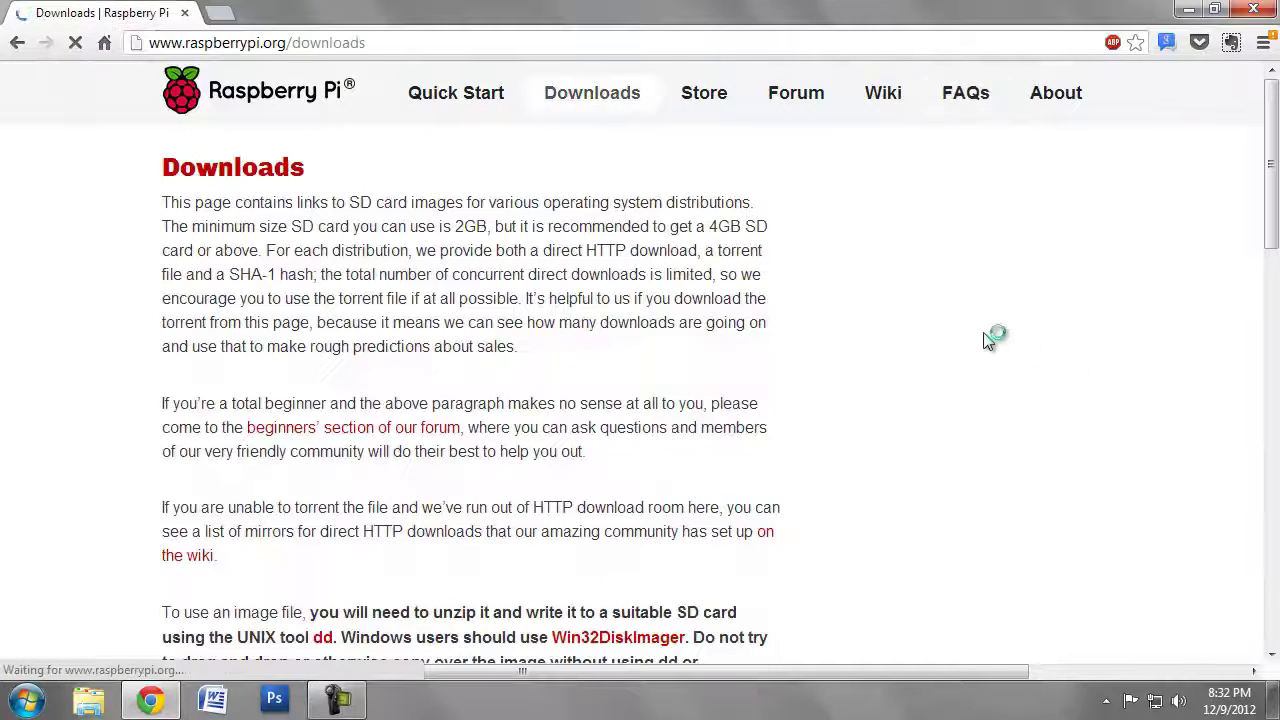
scroll(990, 340, "down", 6)
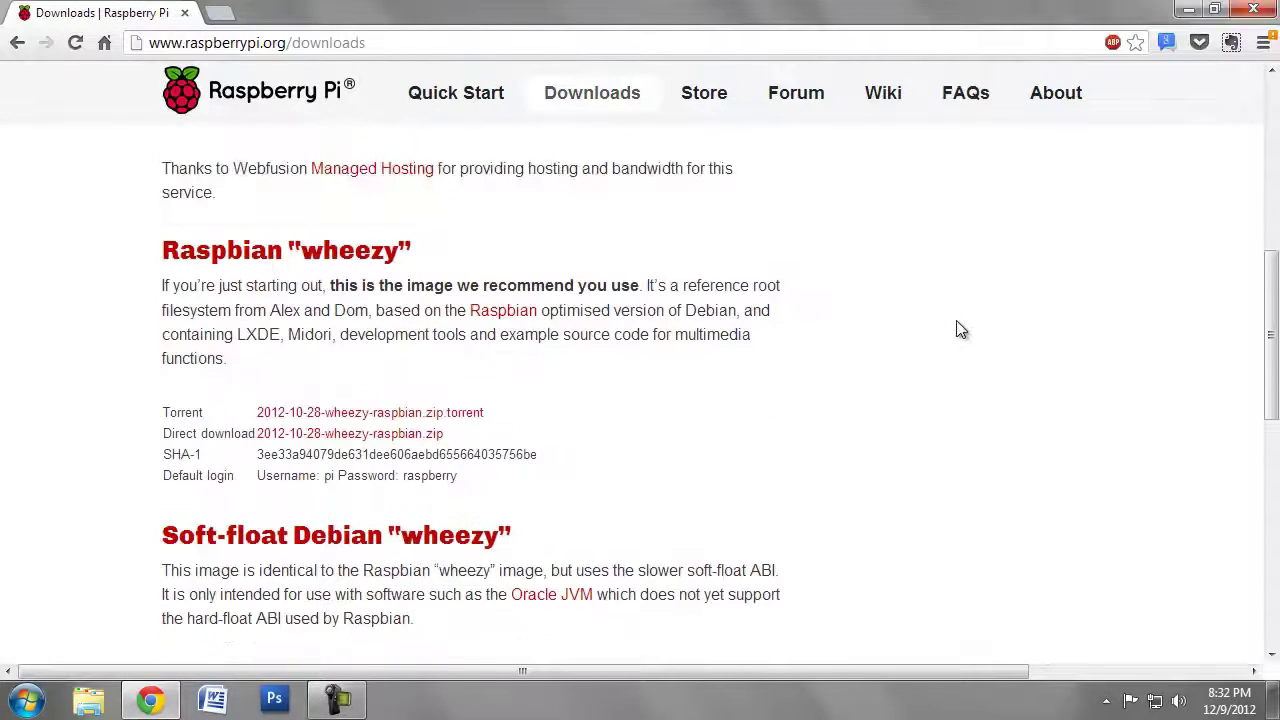
left_click_drag(164, 250, 447, 251)
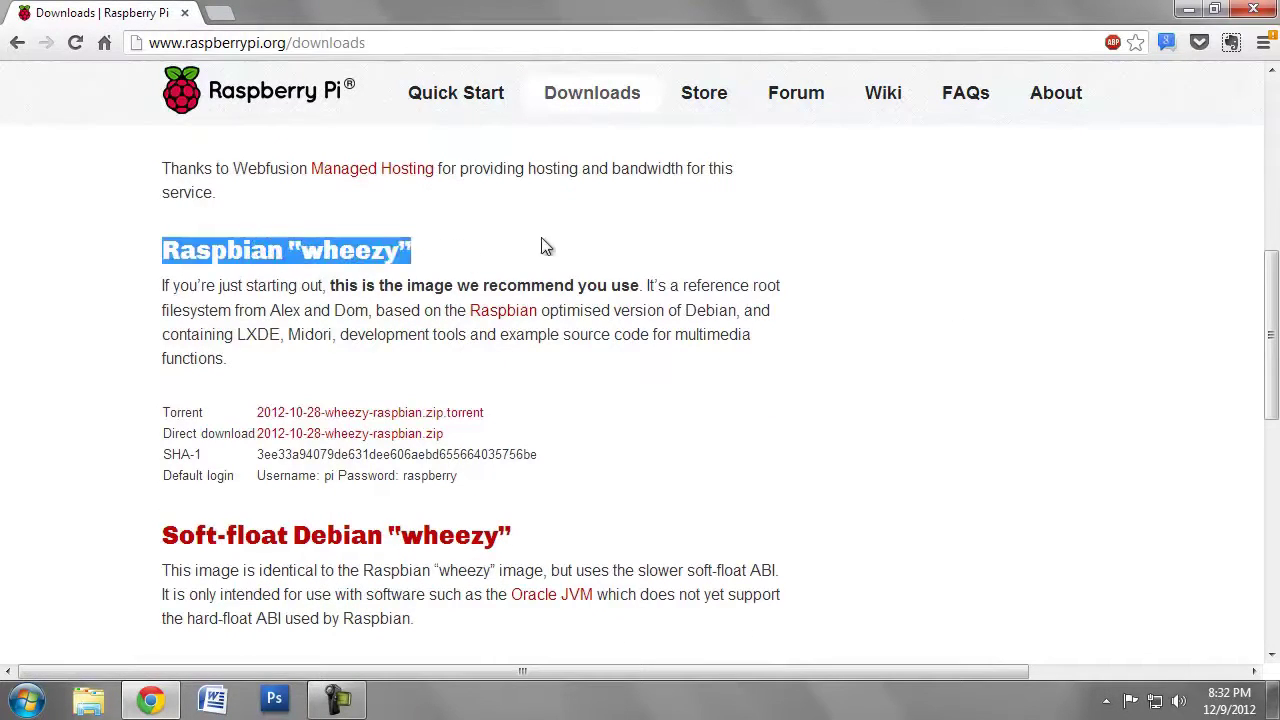
left_click(628, 247)
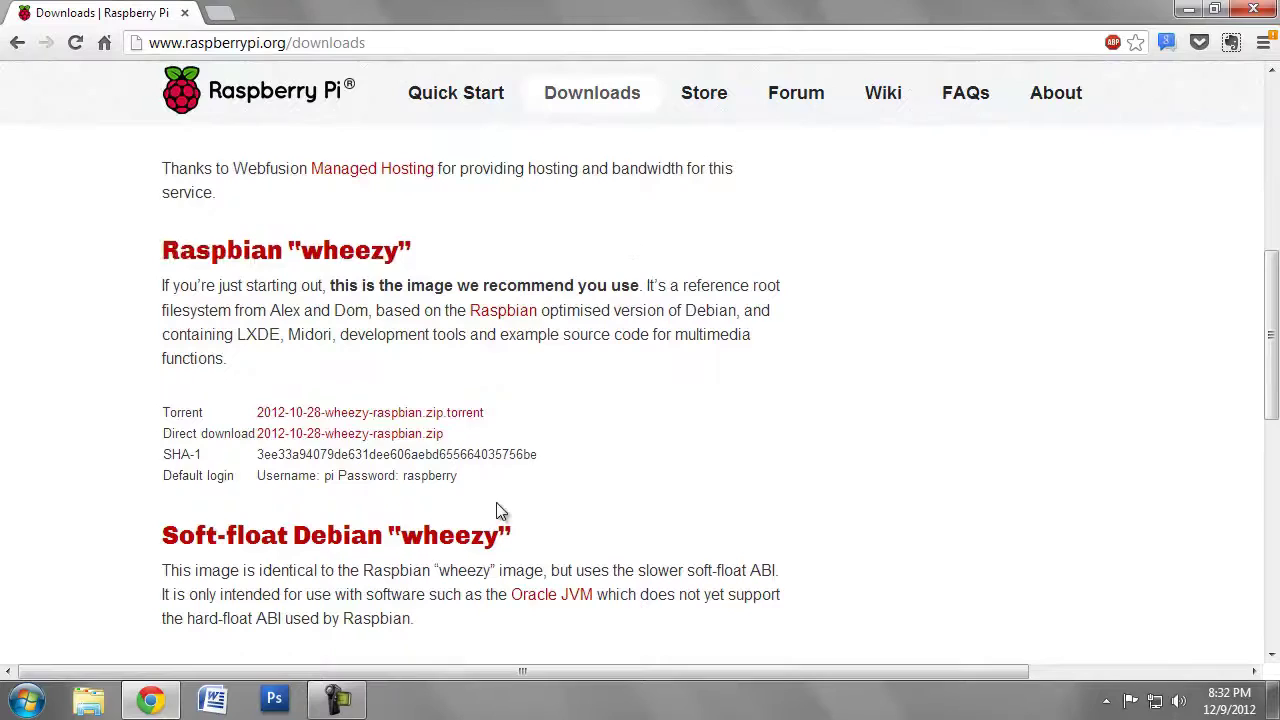
- Start the Vuze torrent of 2012-10-28-wheezy-raspbian.zip, then review the image's default login details
left_click(420, 413)
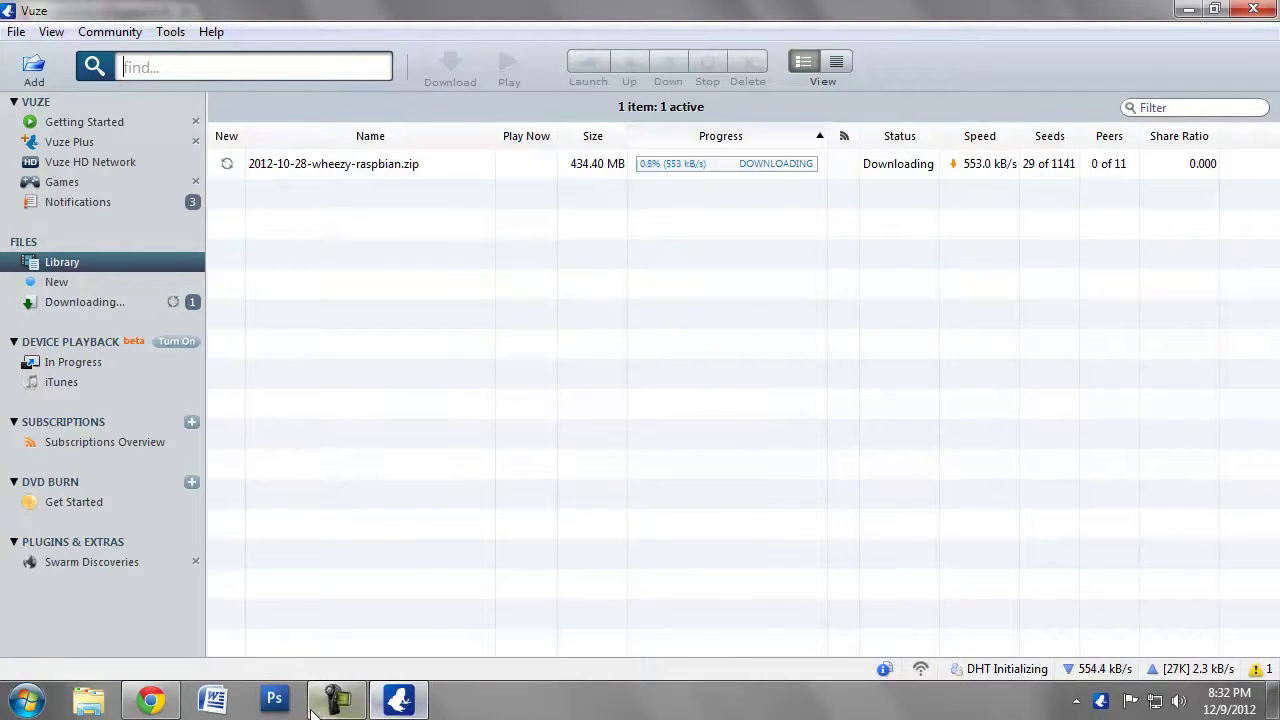
left_click(151, 700)
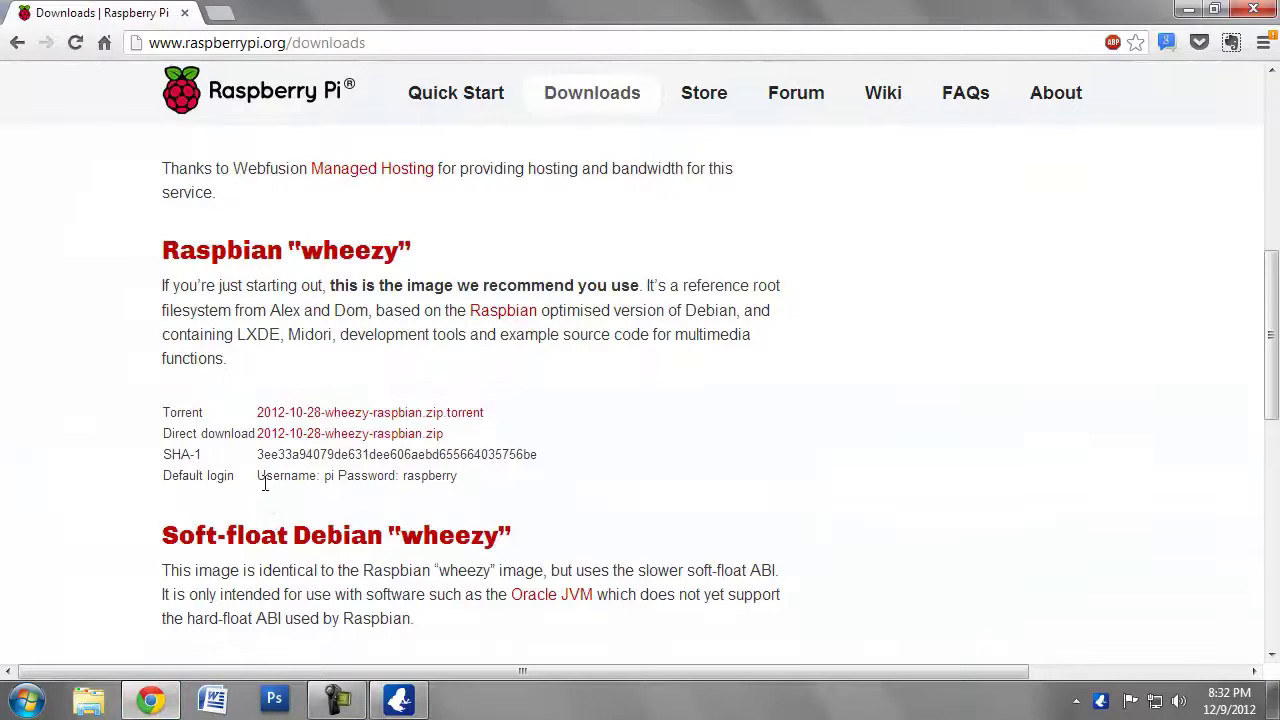
left_click_drag(166, 474, 460, 477)
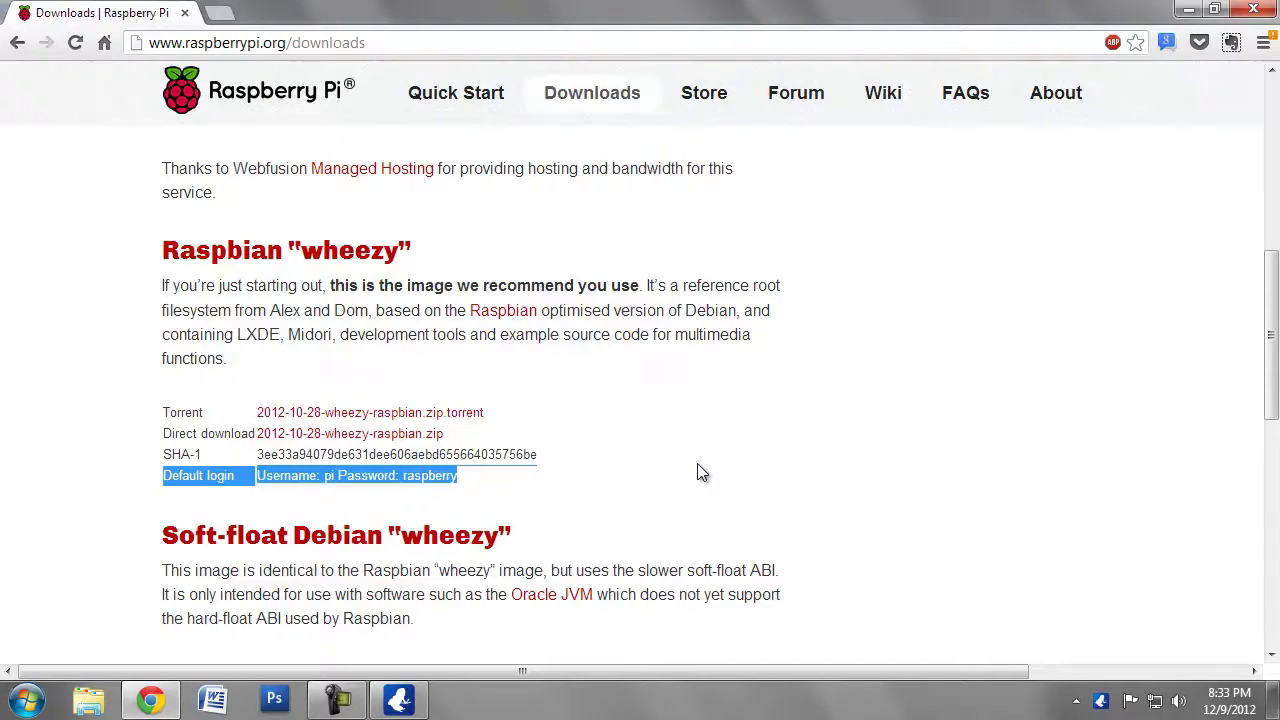
left_click(677, 499)
scroll(706, 509, "up", 2)
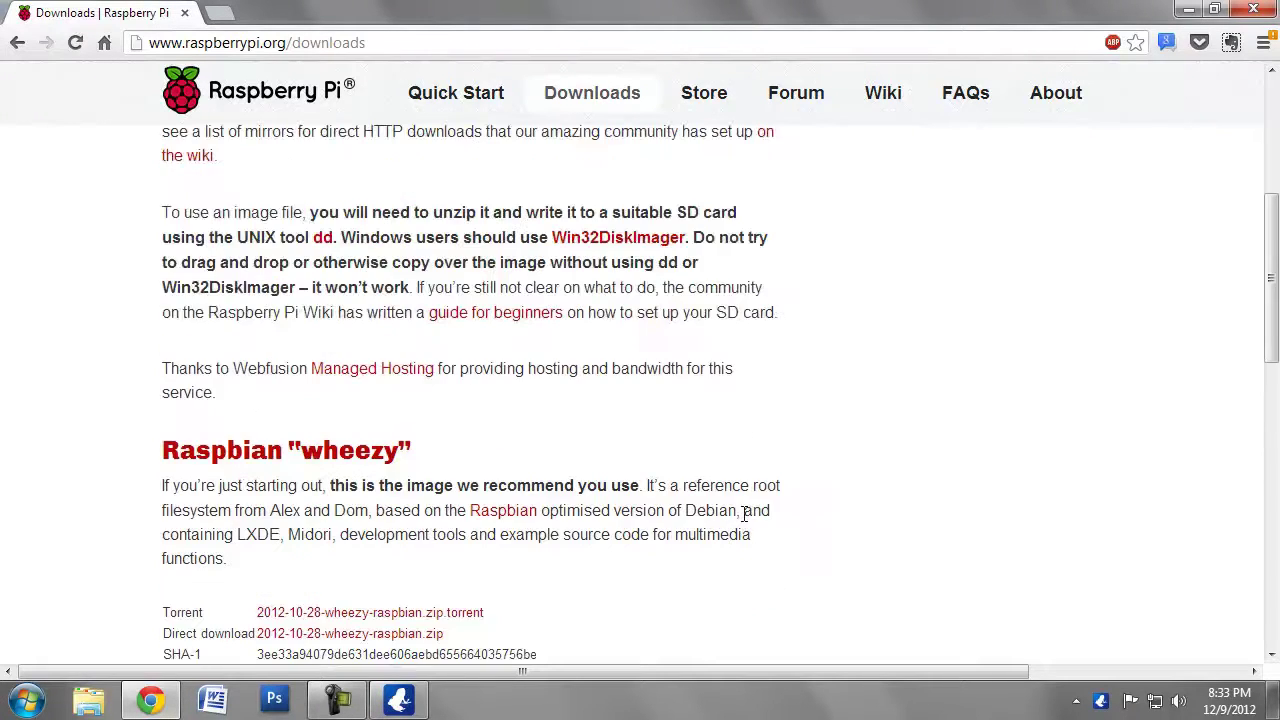
scroll(745, 520, "down", 2)
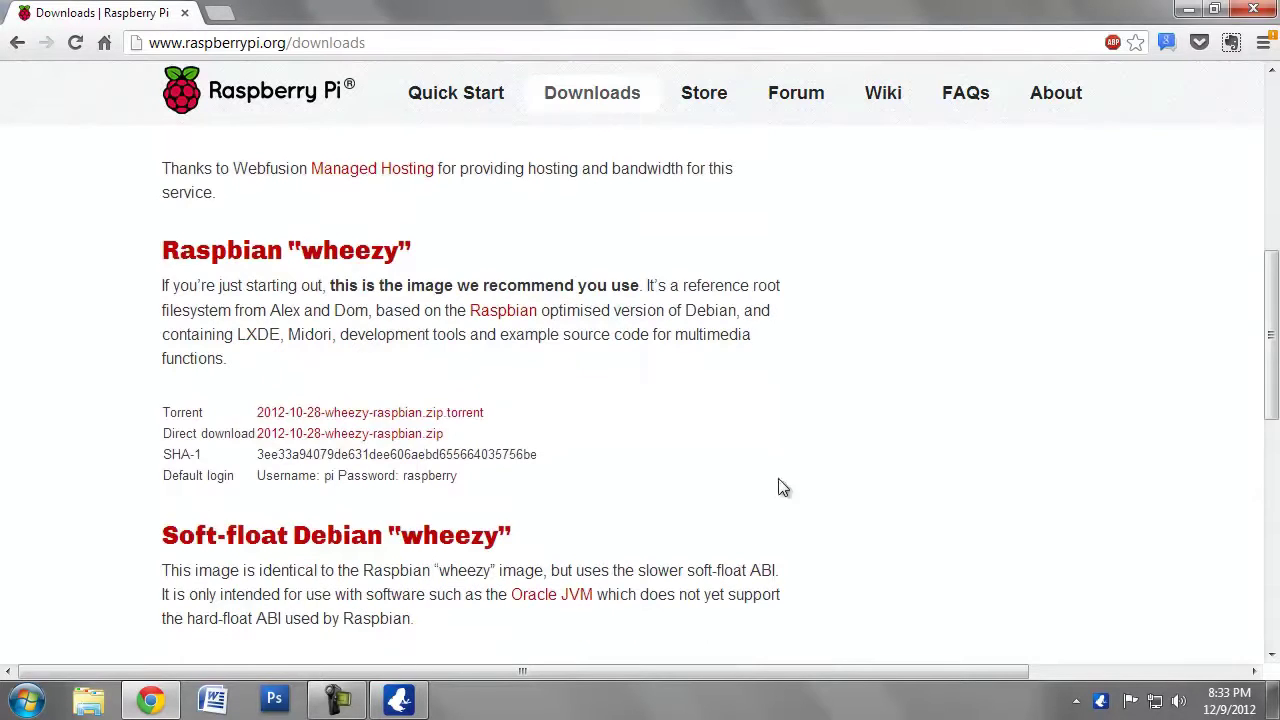
- Review the Win32DiskImager version 0.6 binaries description, then check the Raspbian download in Vuze
scroll(800, 490, "up", 3)
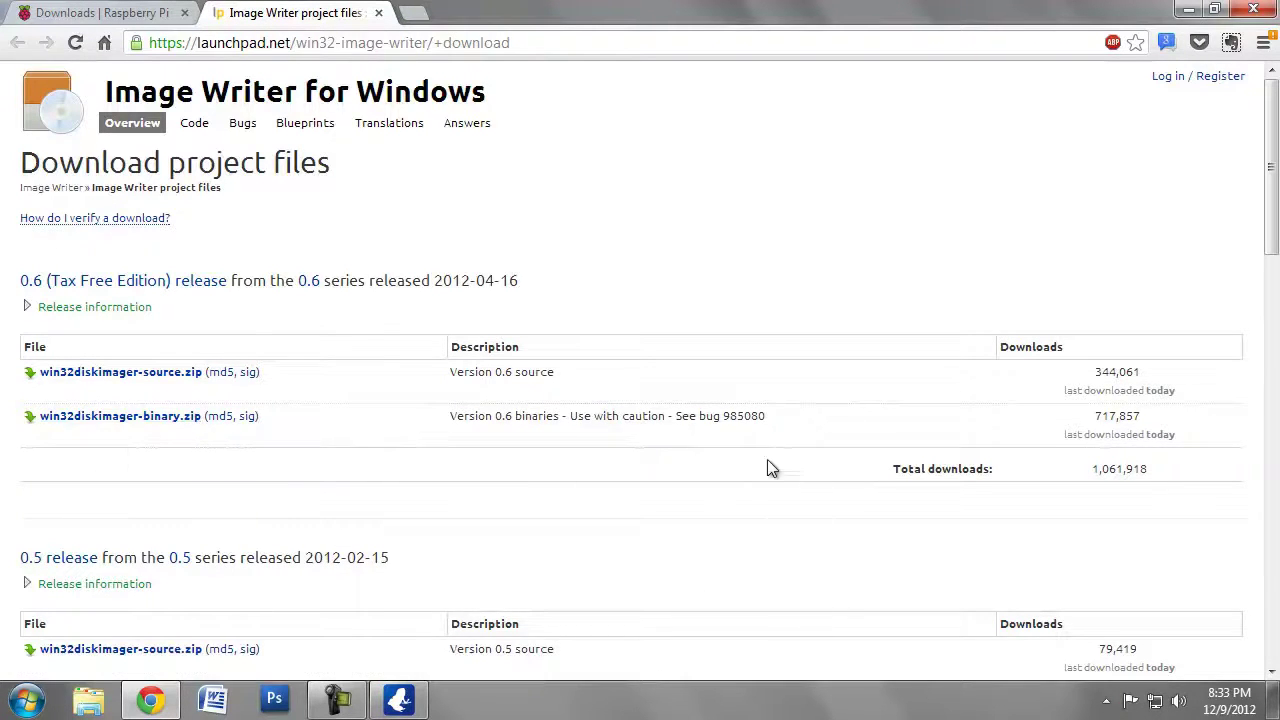
left_click_drag(452, 417, 783, 418)
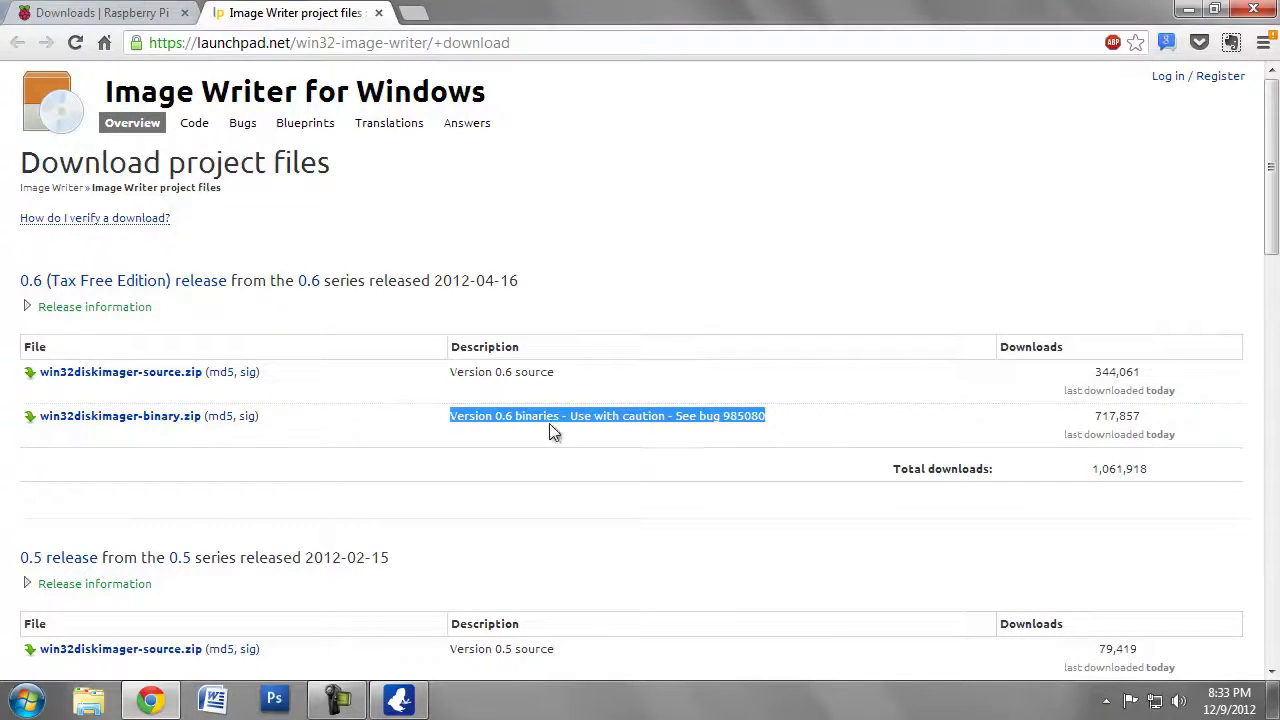
left_click(765, 419)
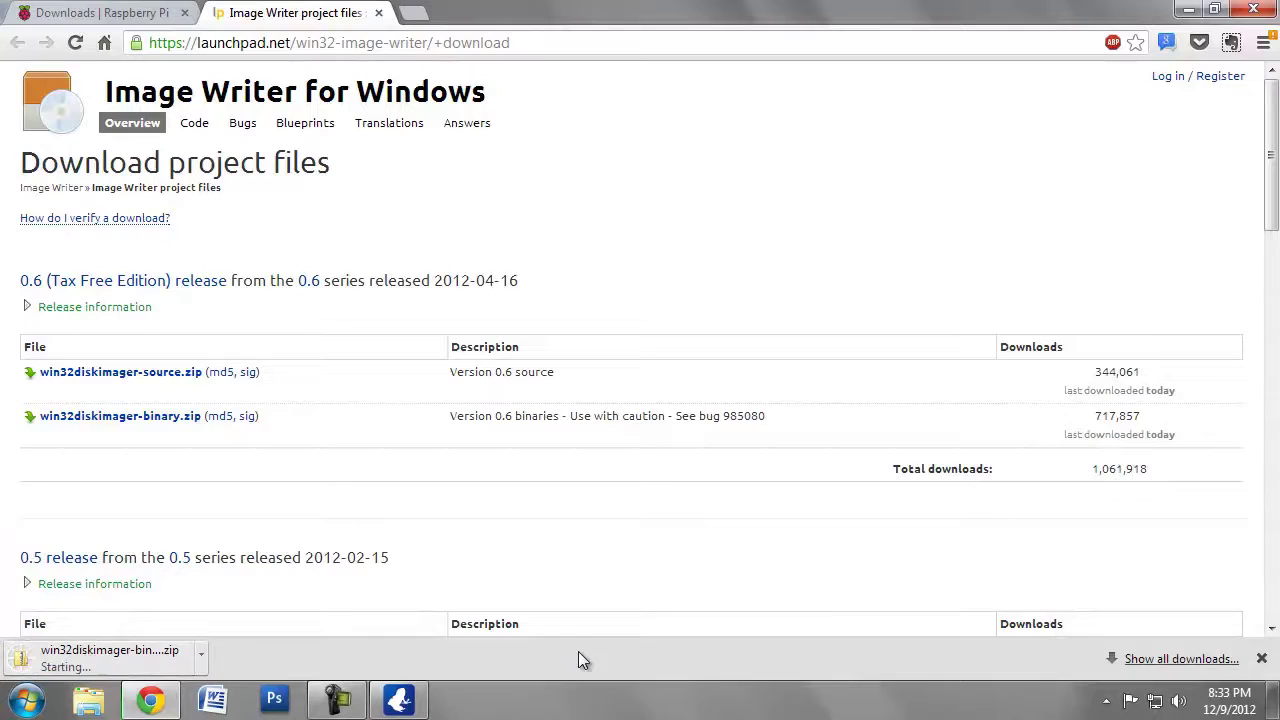
mouse_move(412, 700)
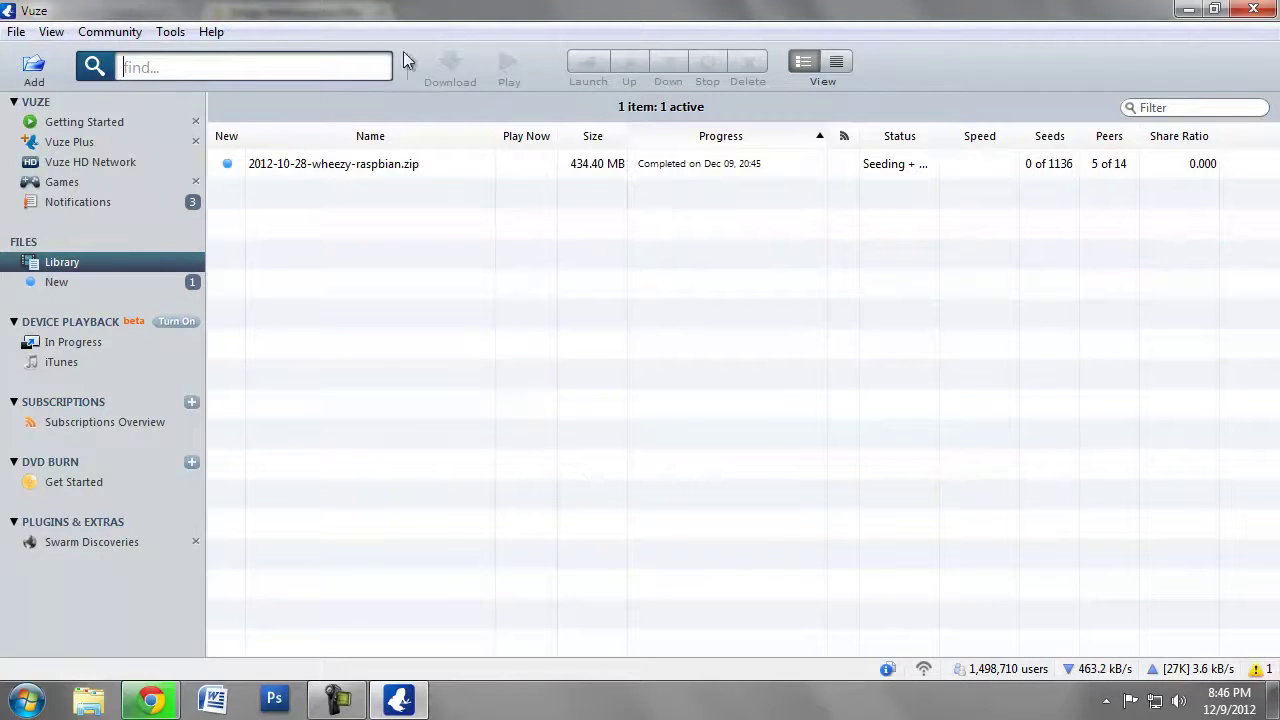
- Open the downloaded Raspbian zip from Vuze and copy 2012-10-28-wheezy-raspbian.img
right_click(463, 164)
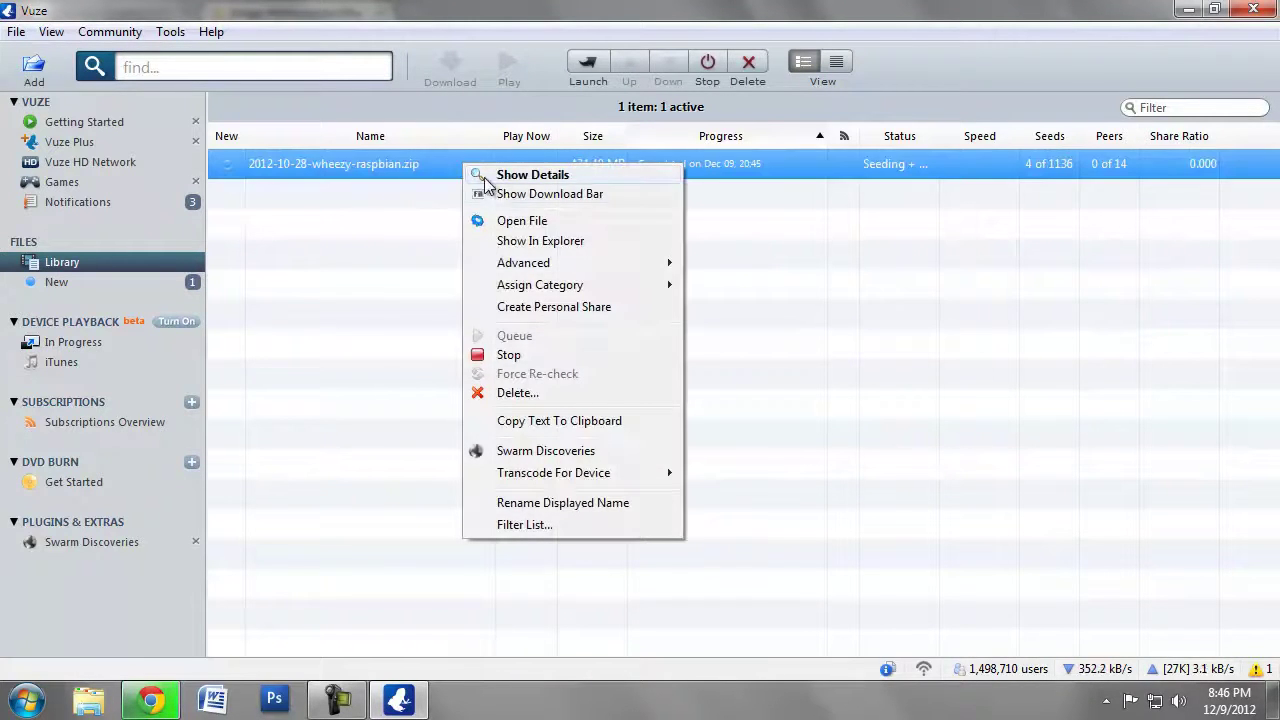
left_click(538, 221)
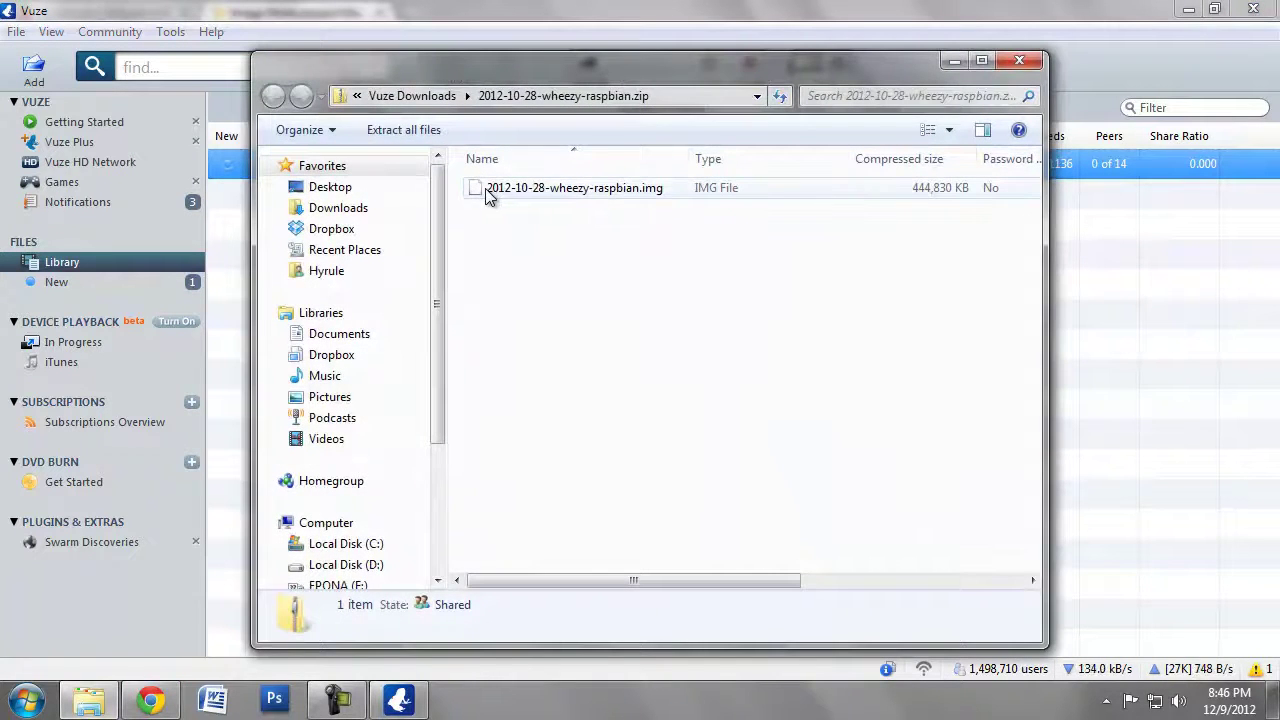
right_click(478, 189)
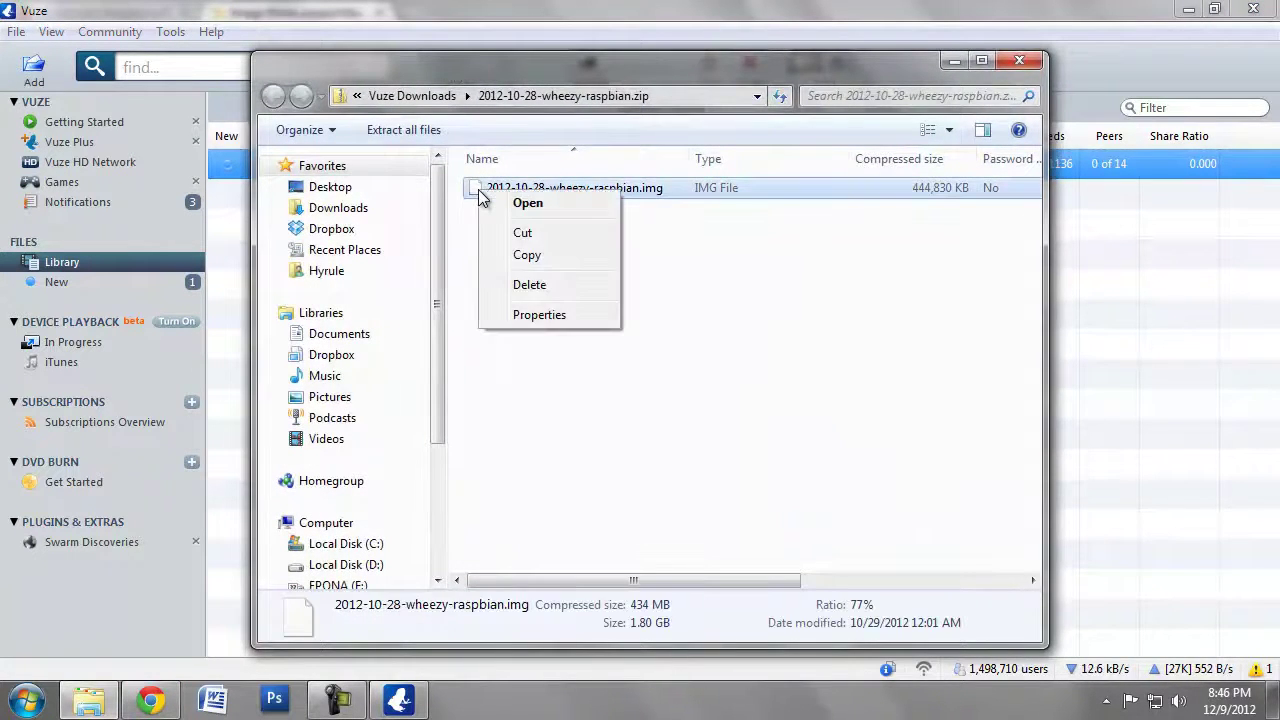
left_click(545, 258)
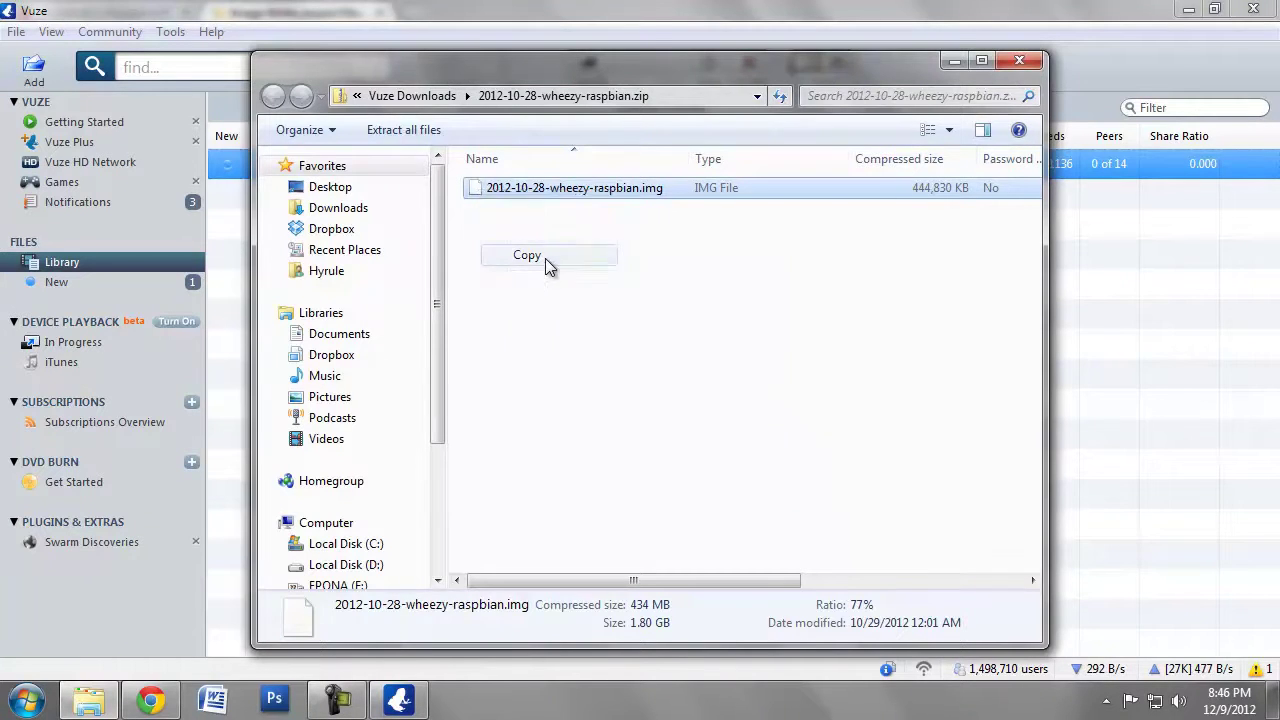
- Paste the image onto the Desktop, then close the Explorer window and Vuze
left_click(325, 188)
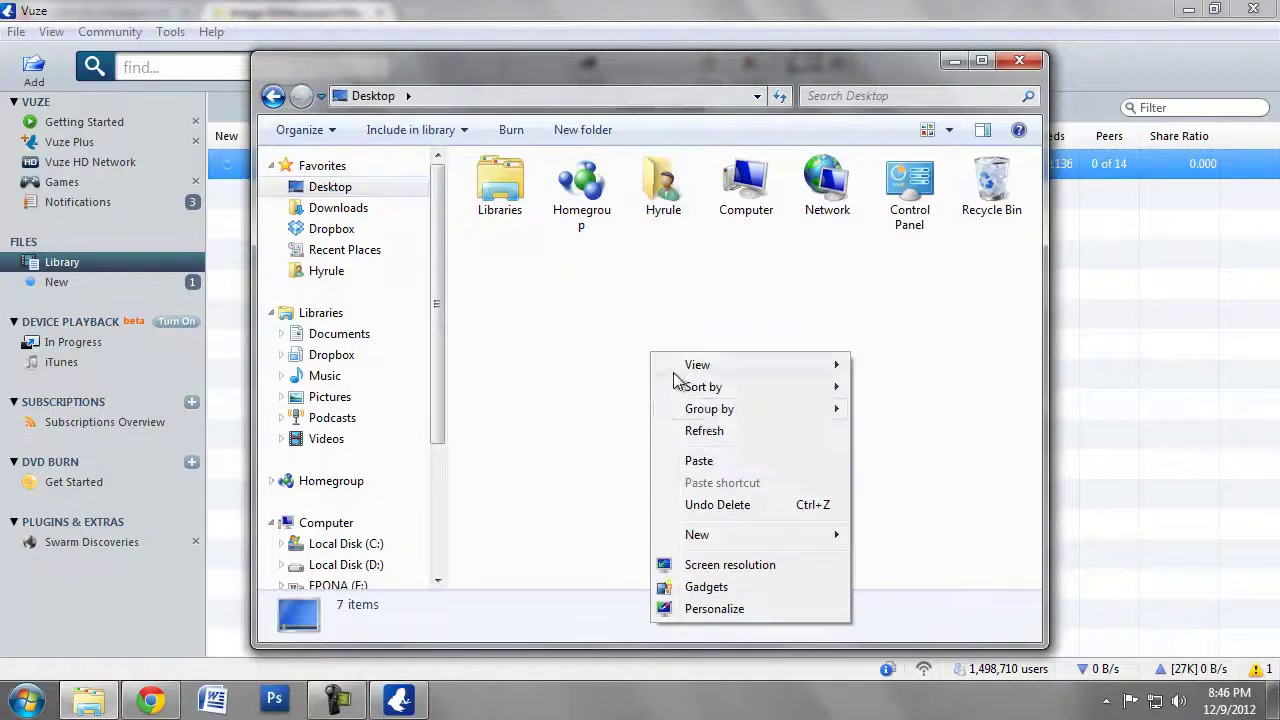
right_click(650, 361)
left_click(705, 460)
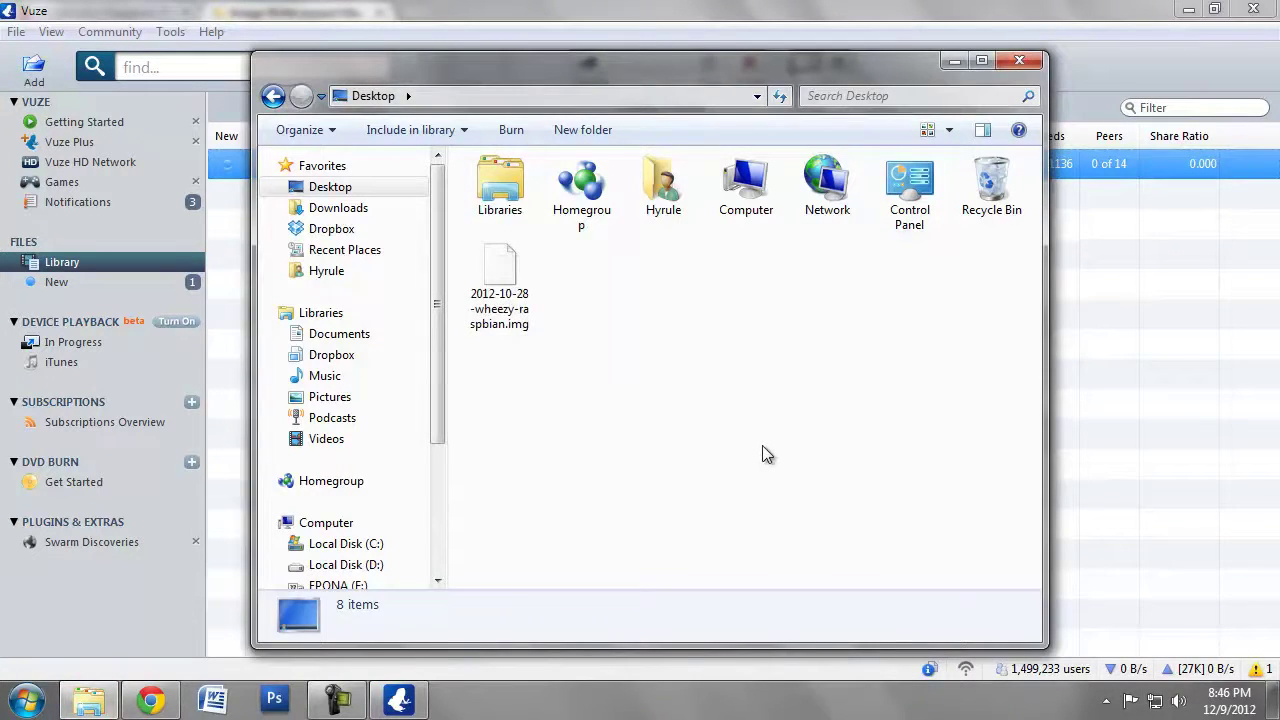
left_click(1020, 64)
left_click(1253, 9)
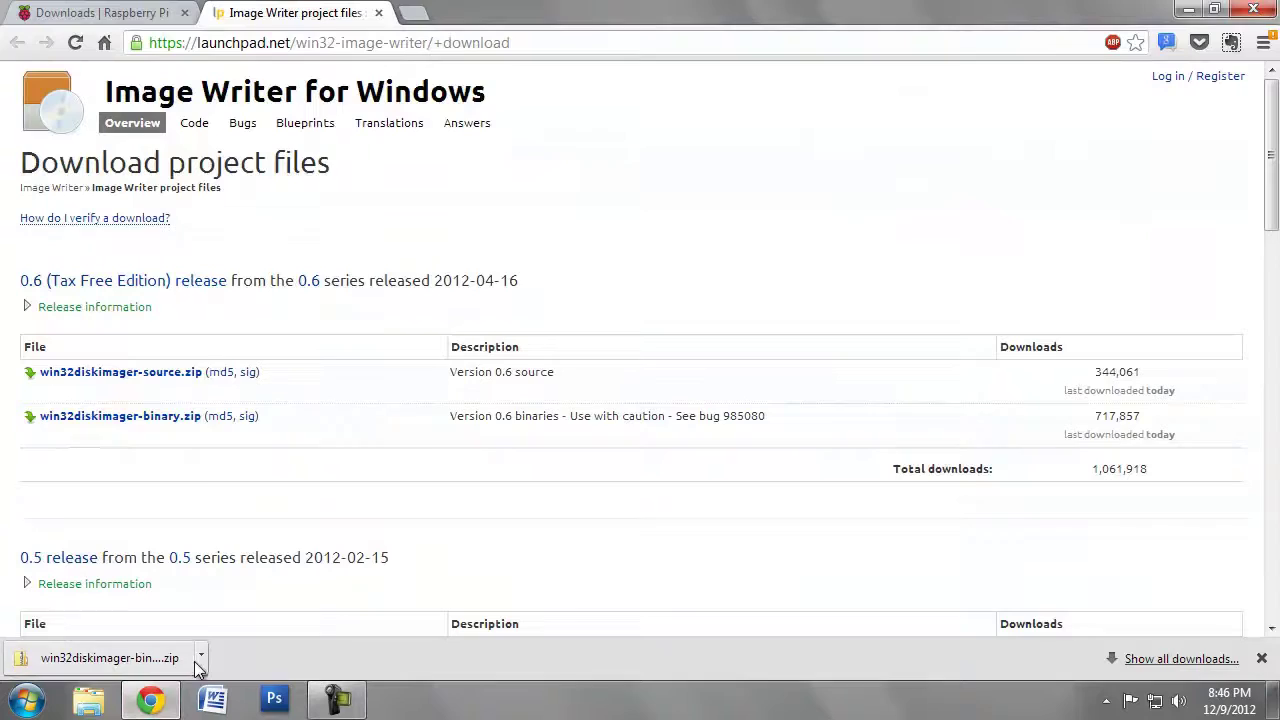
- Extract all 9 win32diskimager-binary.zip files to the Desktop and close the leftover windows
left_click(110, 658)
left_click_drag(580, 487, 462, 170)
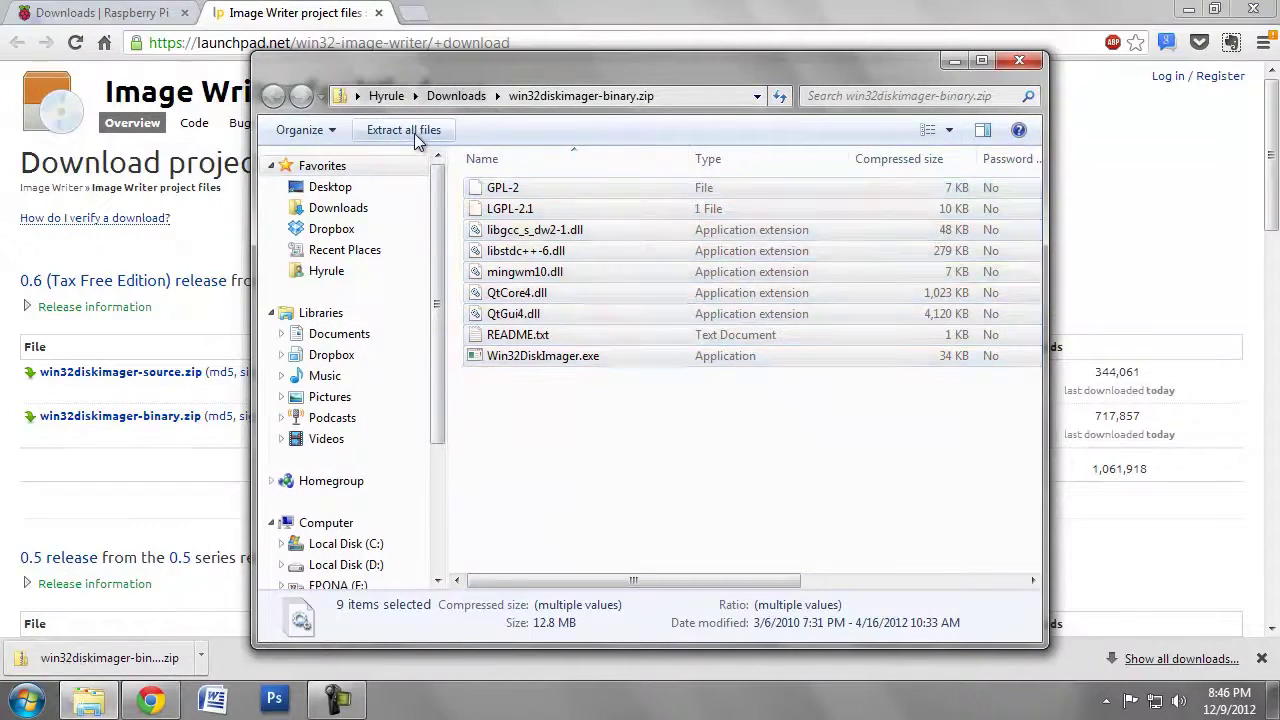
left_click(415, 131)
left_click(860, 265)
left_click(549, 277)
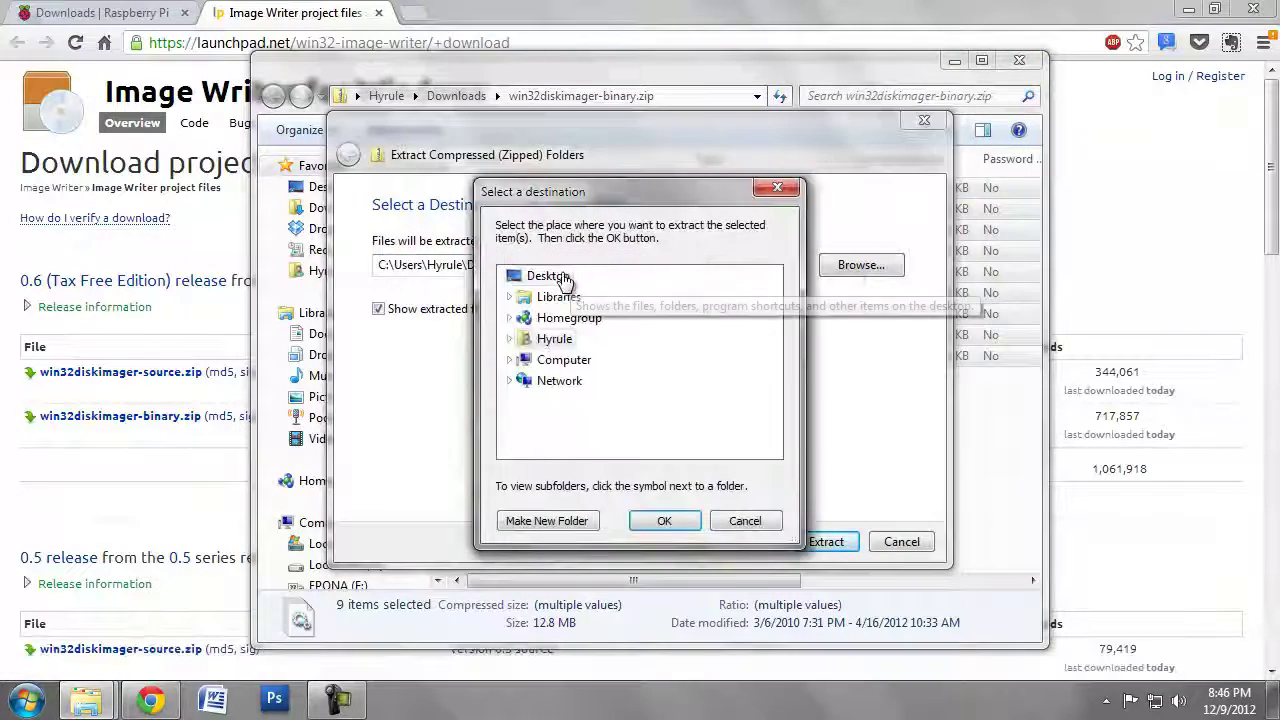
left_click(662, 519)
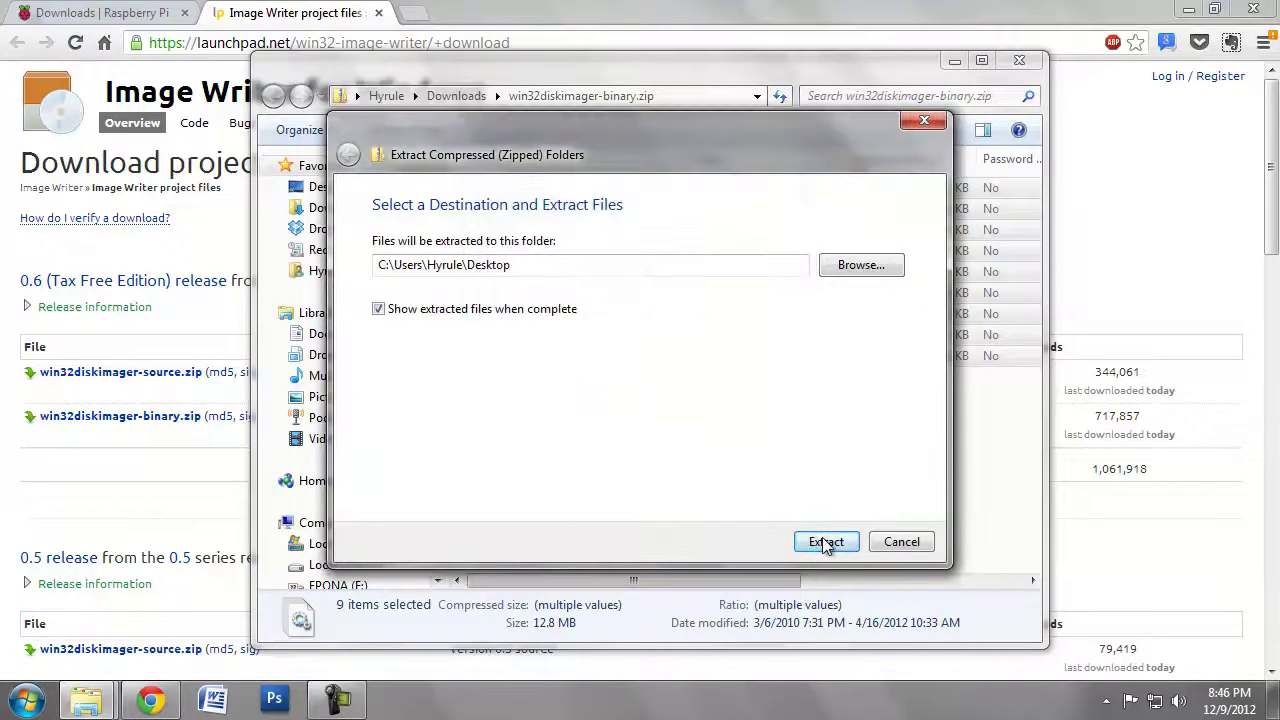
left_click(826, 542)
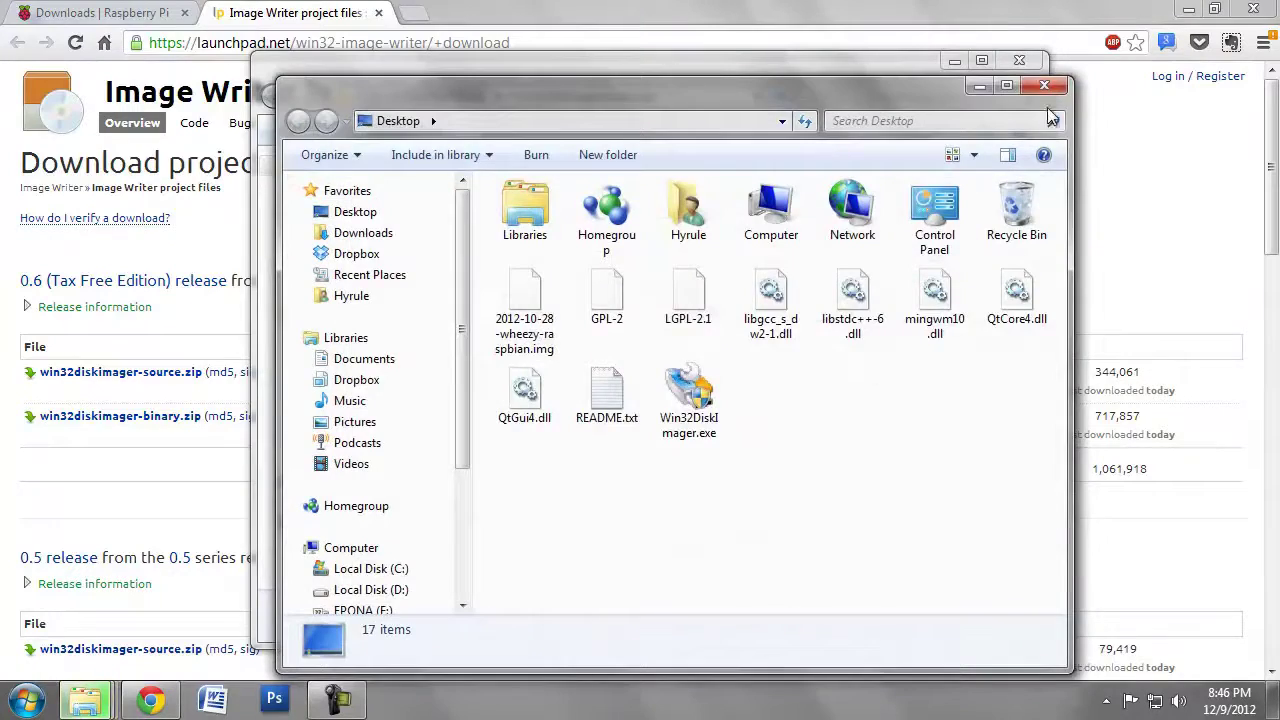
left_click(1044, 85)
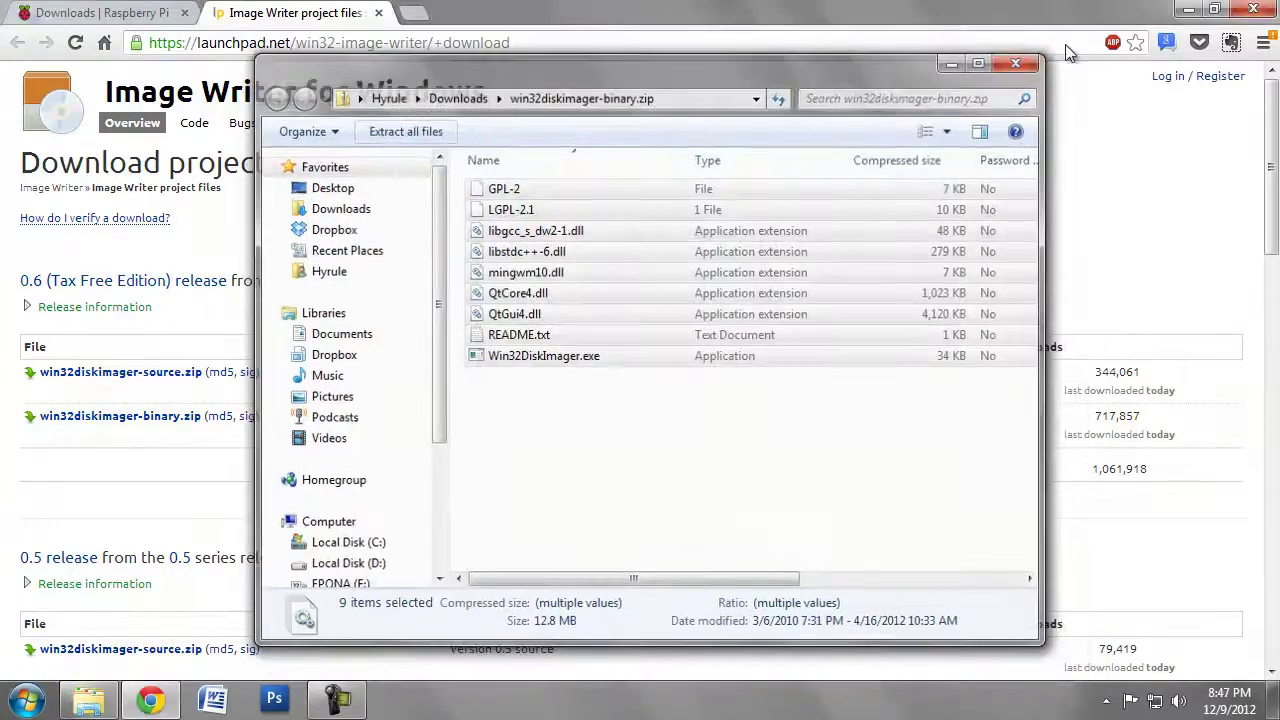
left_click(1065, 44)
left_click(1187, 11)
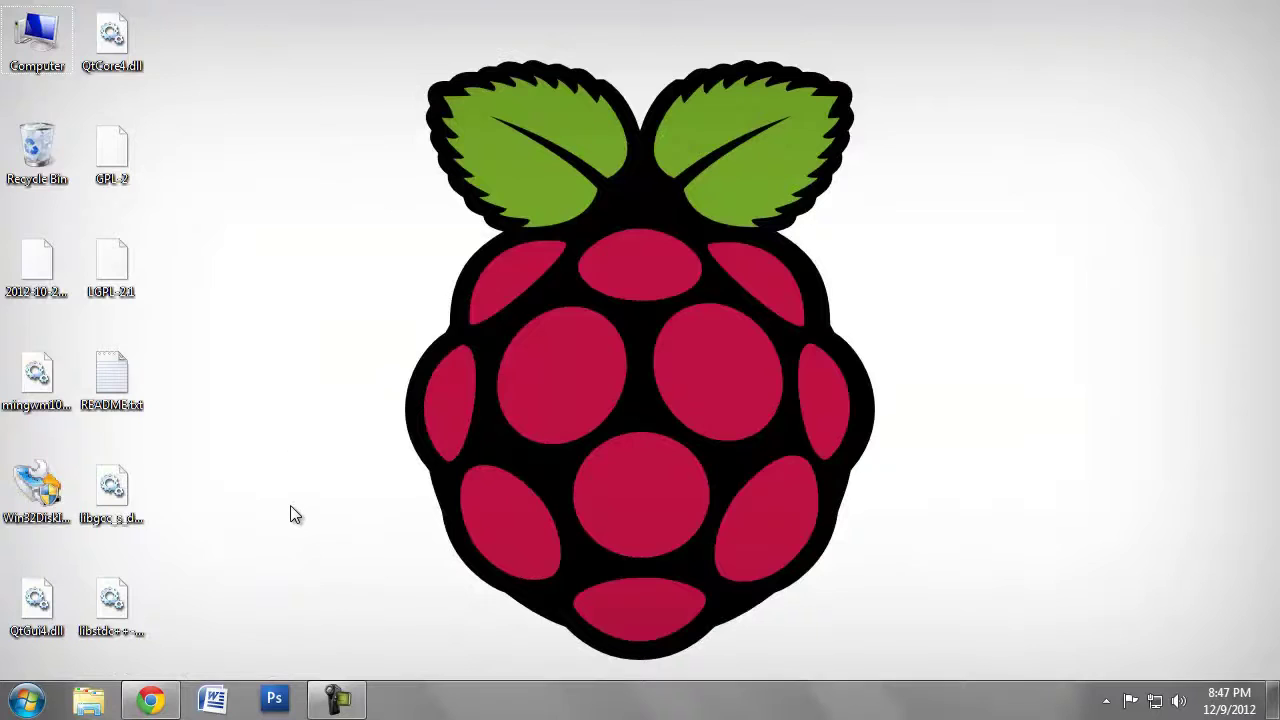
- Run Win32DiskImager as administrator, dismiss the file error, and quit it
left_click(43, 490)
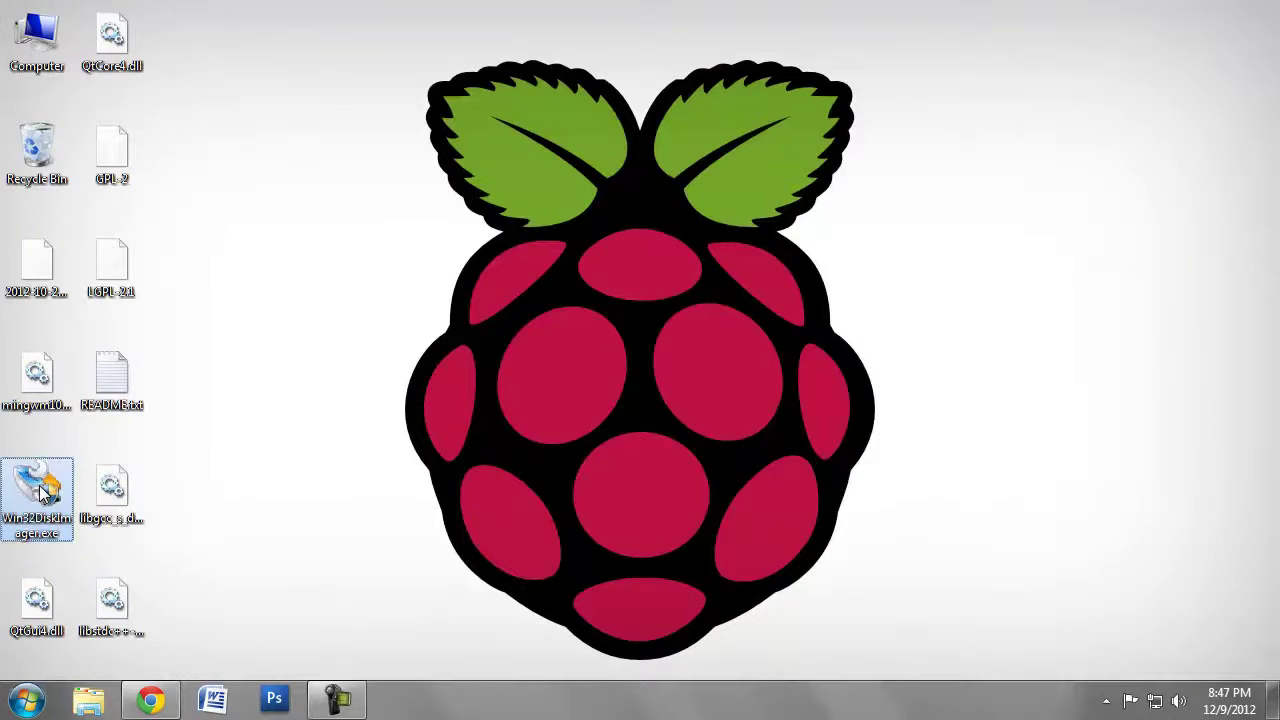
right_click(43, 490)
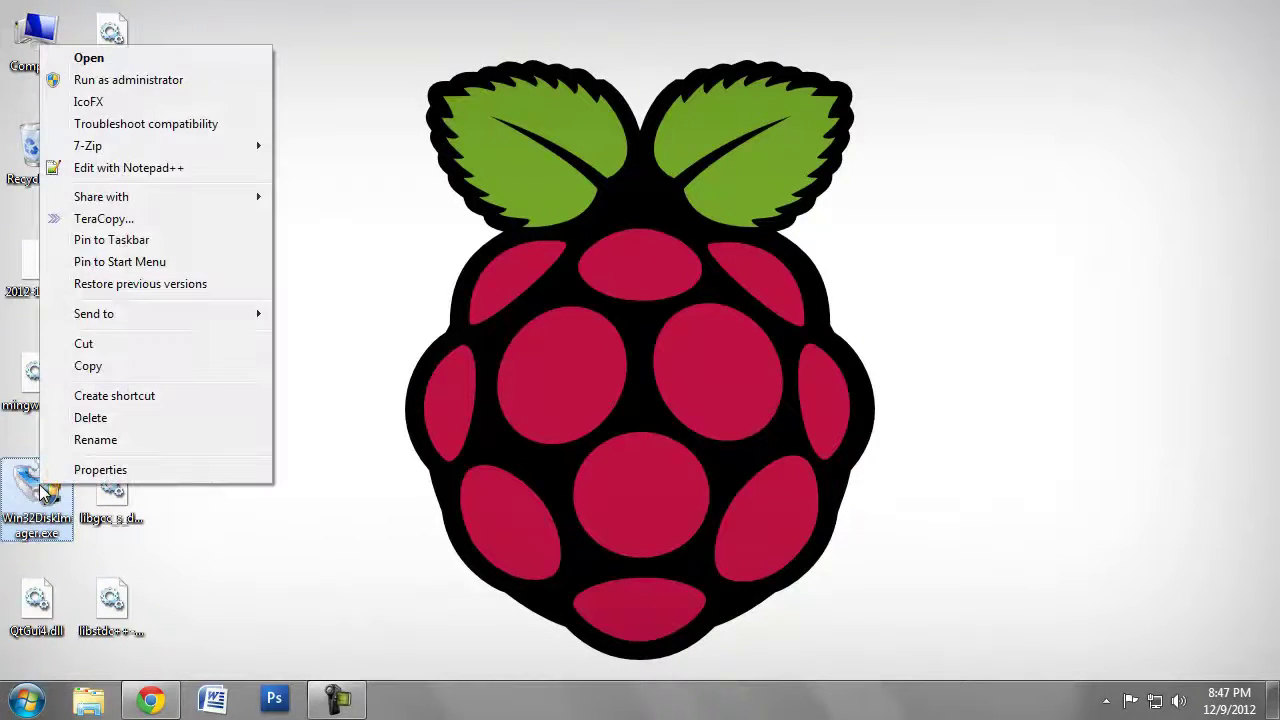
left_click(183, 80)
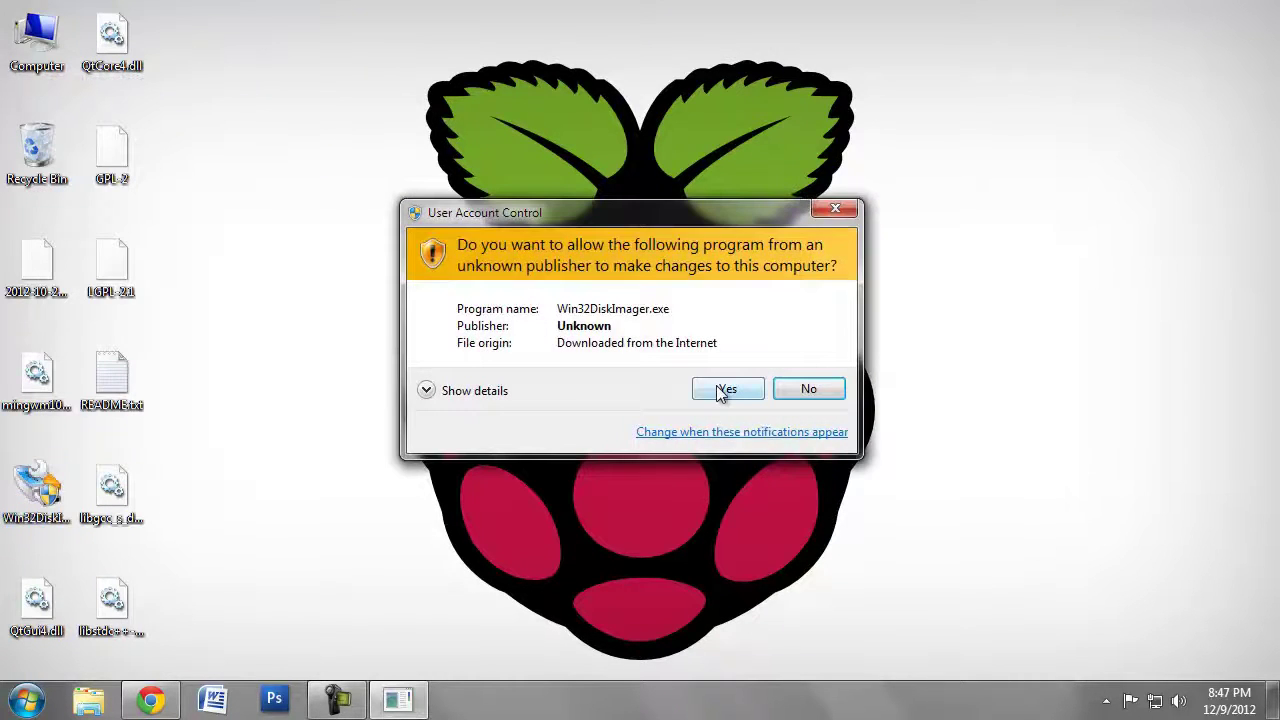
left_click(726, 391)
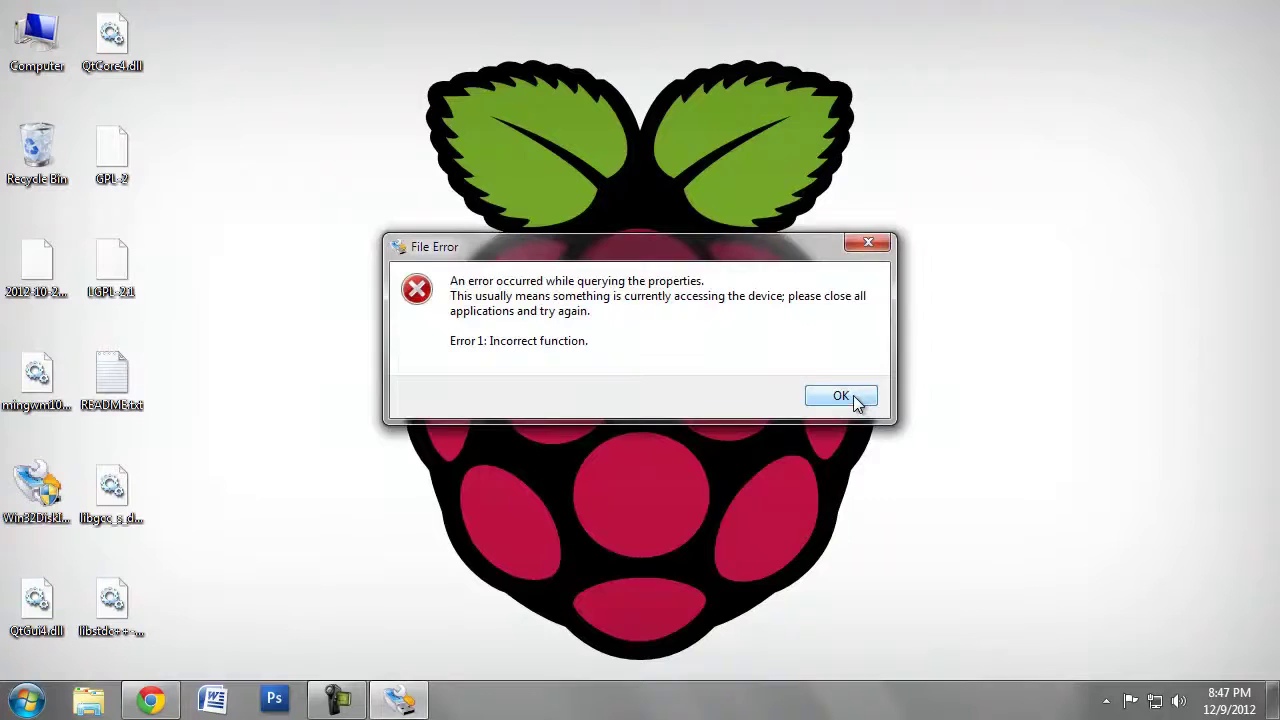
left_click(855, 399)
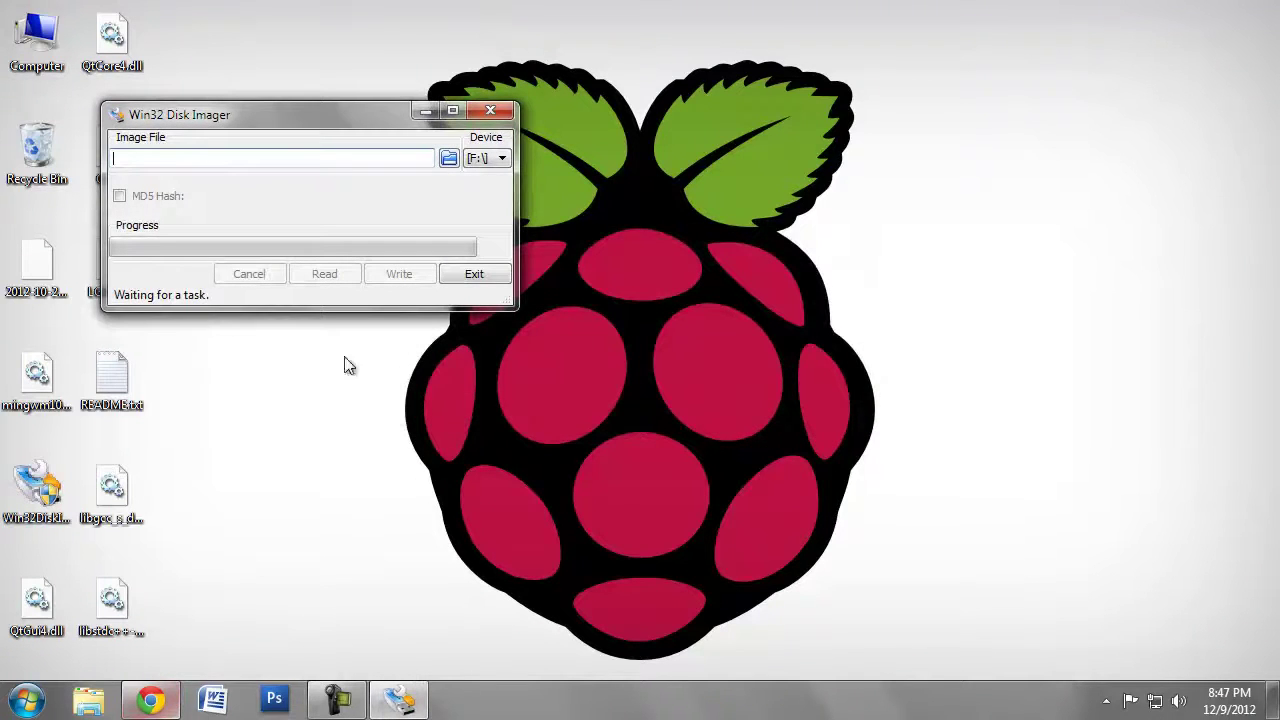
left_click(468, 274)
- Relaunch Win32DiskImager, allow it, dismiss the file error again, and close it
left_click(178, 706)
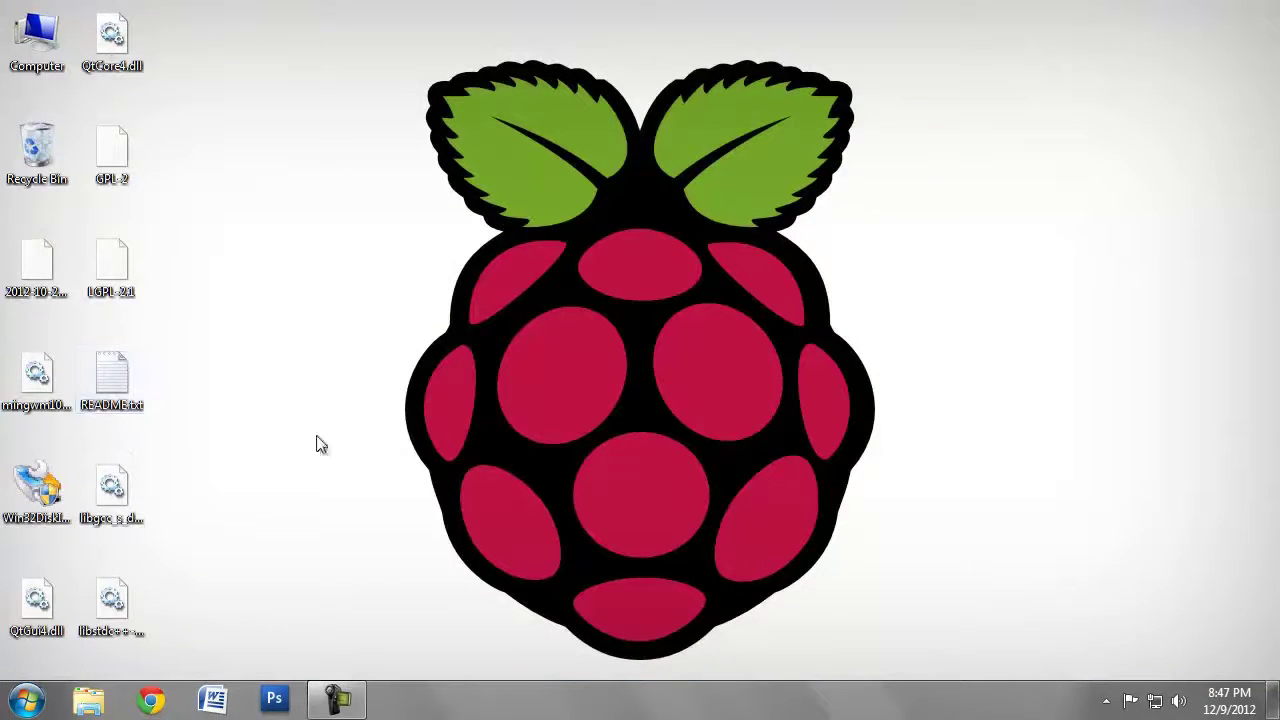
double_click(37, 490)
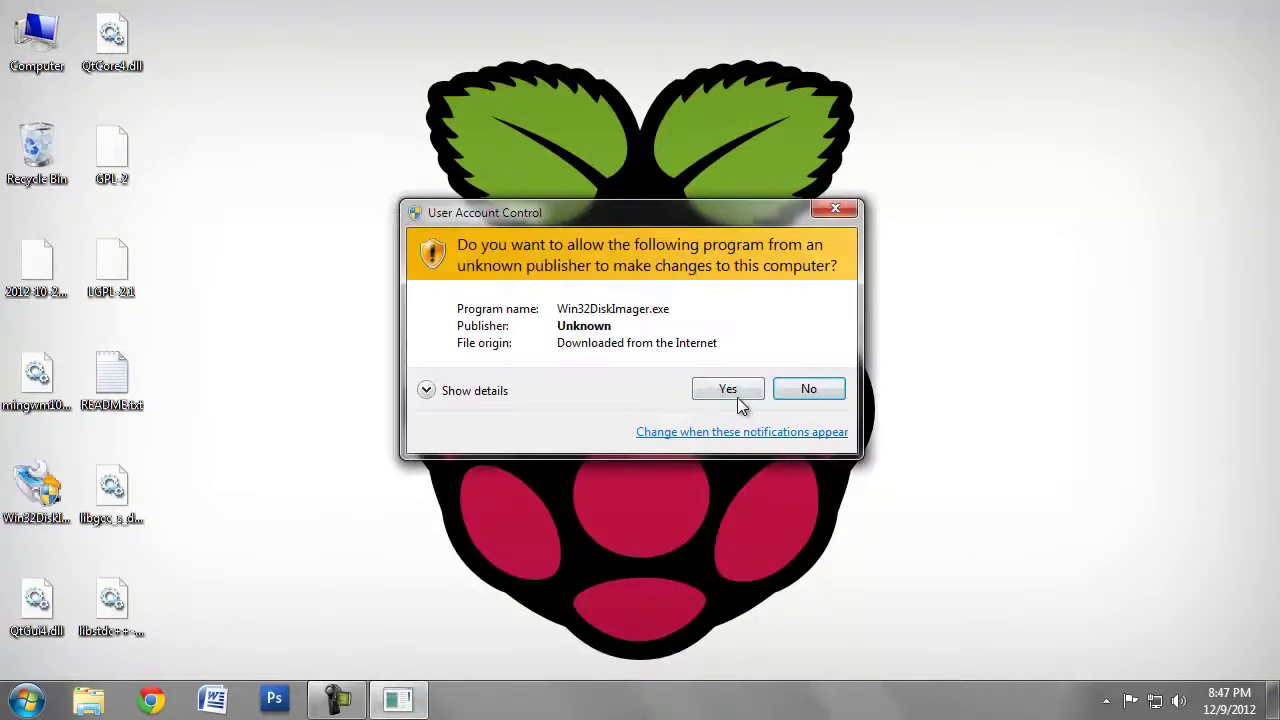
left_click(737, 397)
left_click(842, 394)
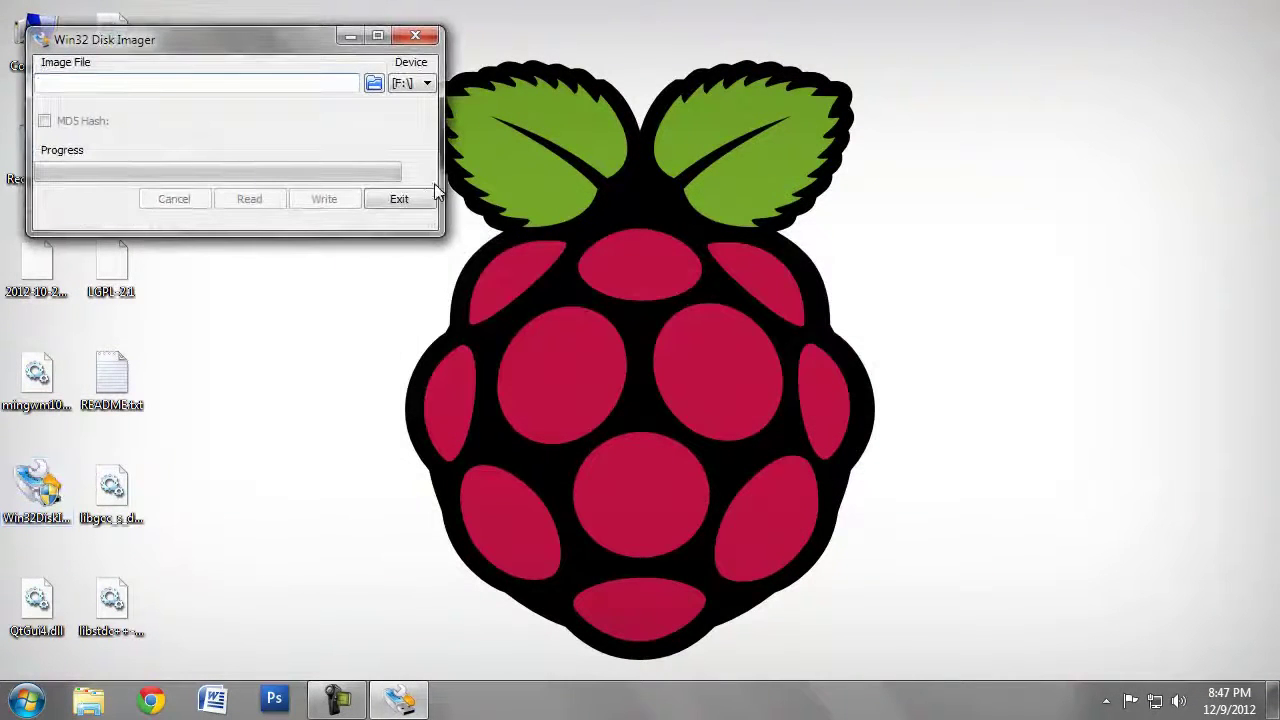
left_click(415, 36)
- Run Win32DiskImager as administrator once more and dismiss the device-query error
right_click(37, 486)
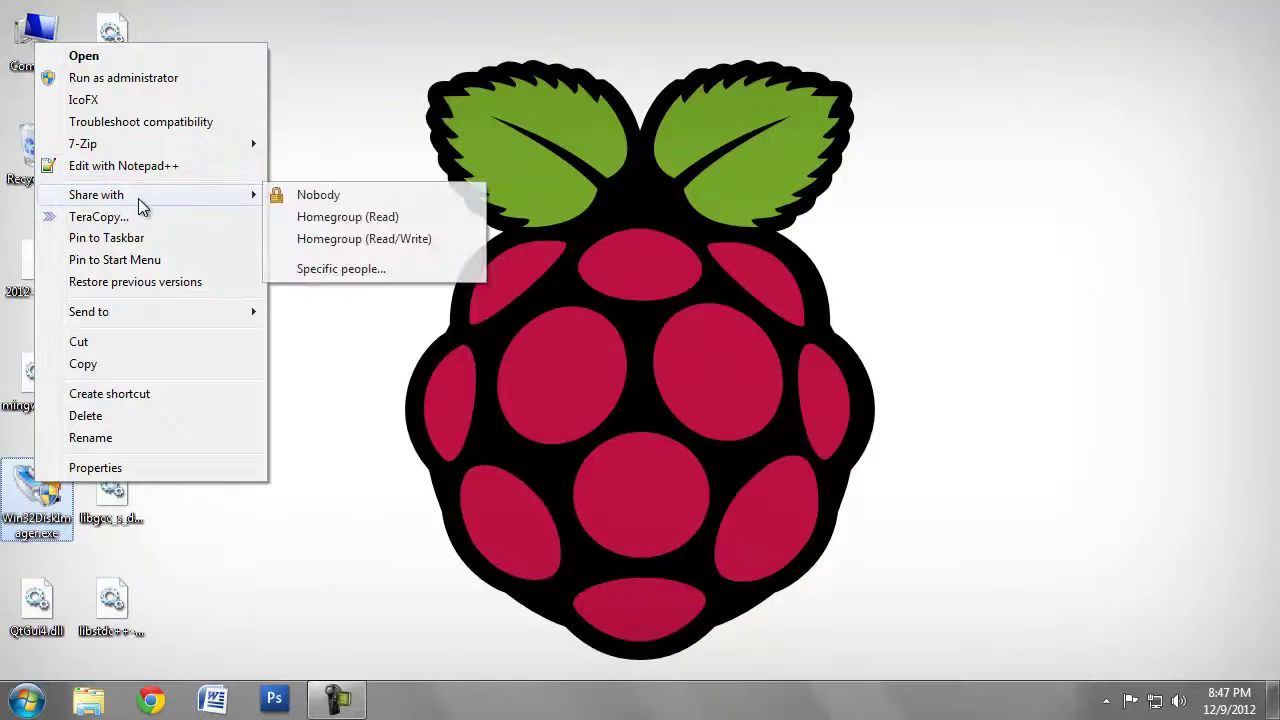
left_click(141, 79)
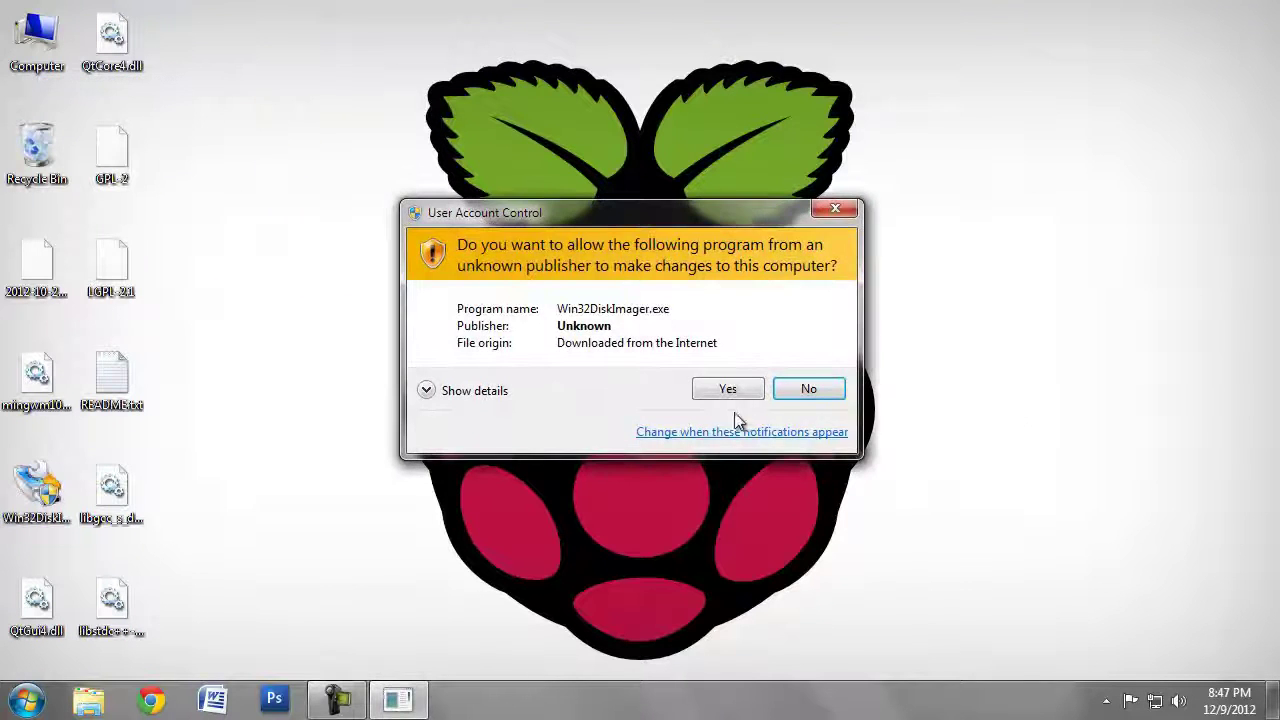
left_click(728, 389)
left_click(834, 397)
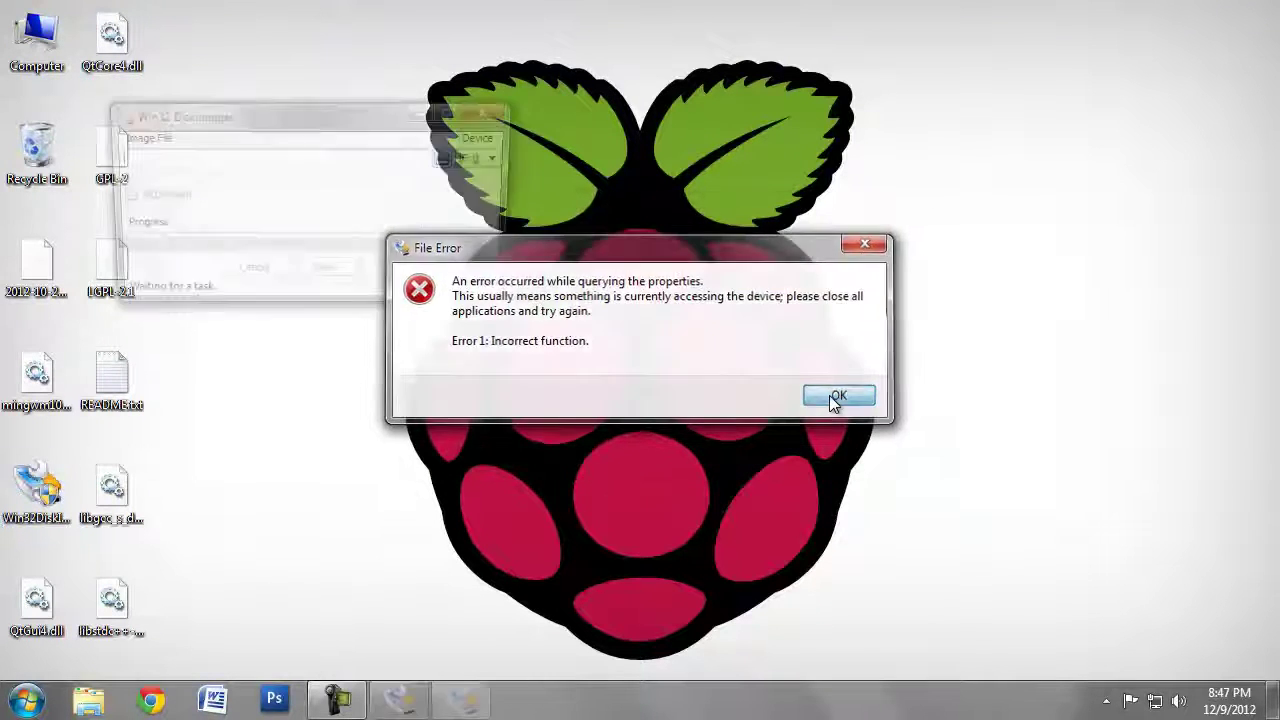
- Check the imager's target drive list and inspect Removable Disk (J:) in the Computer window
left_click(486, 158)
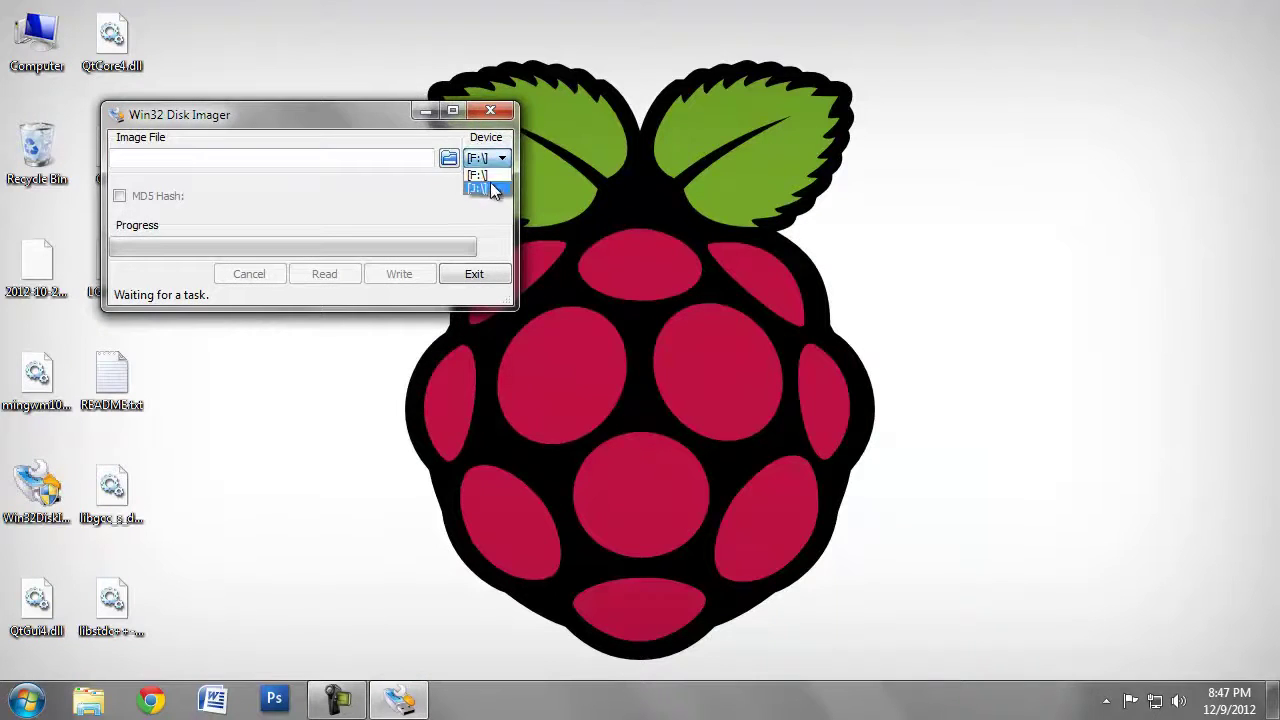
left_click_drag(316, 112, 662, 159)
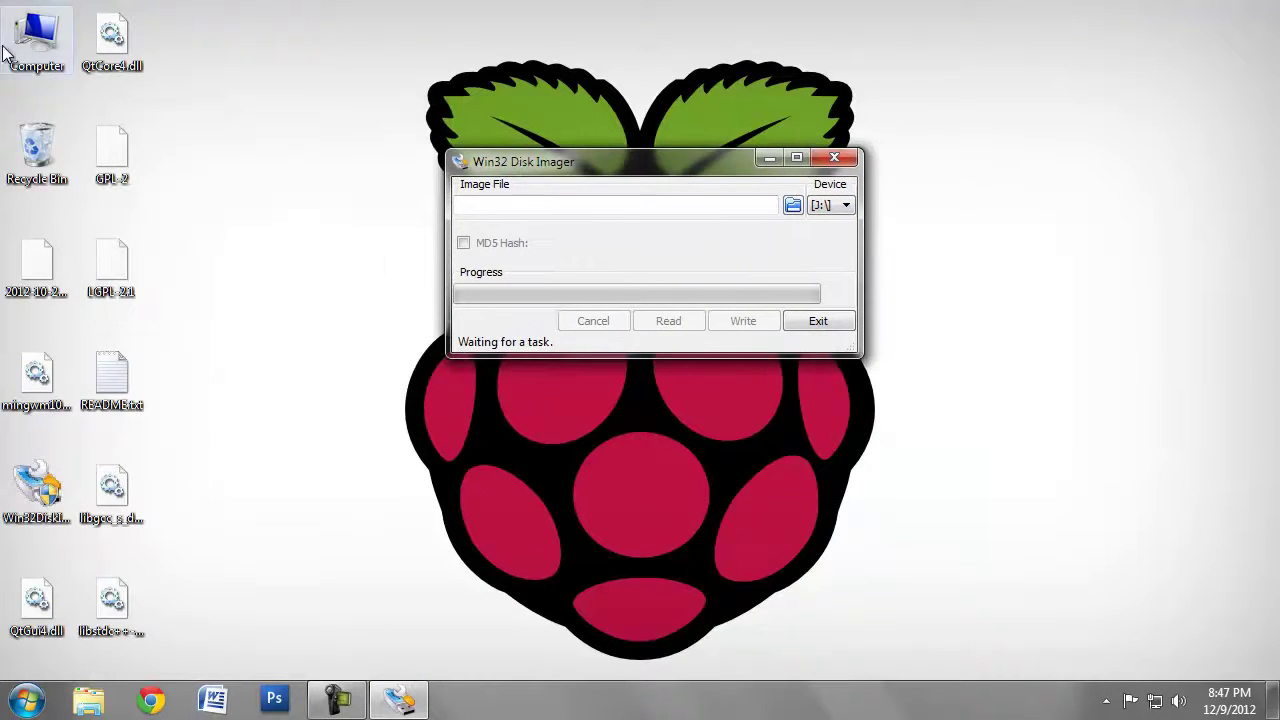
double_click(48, 46)
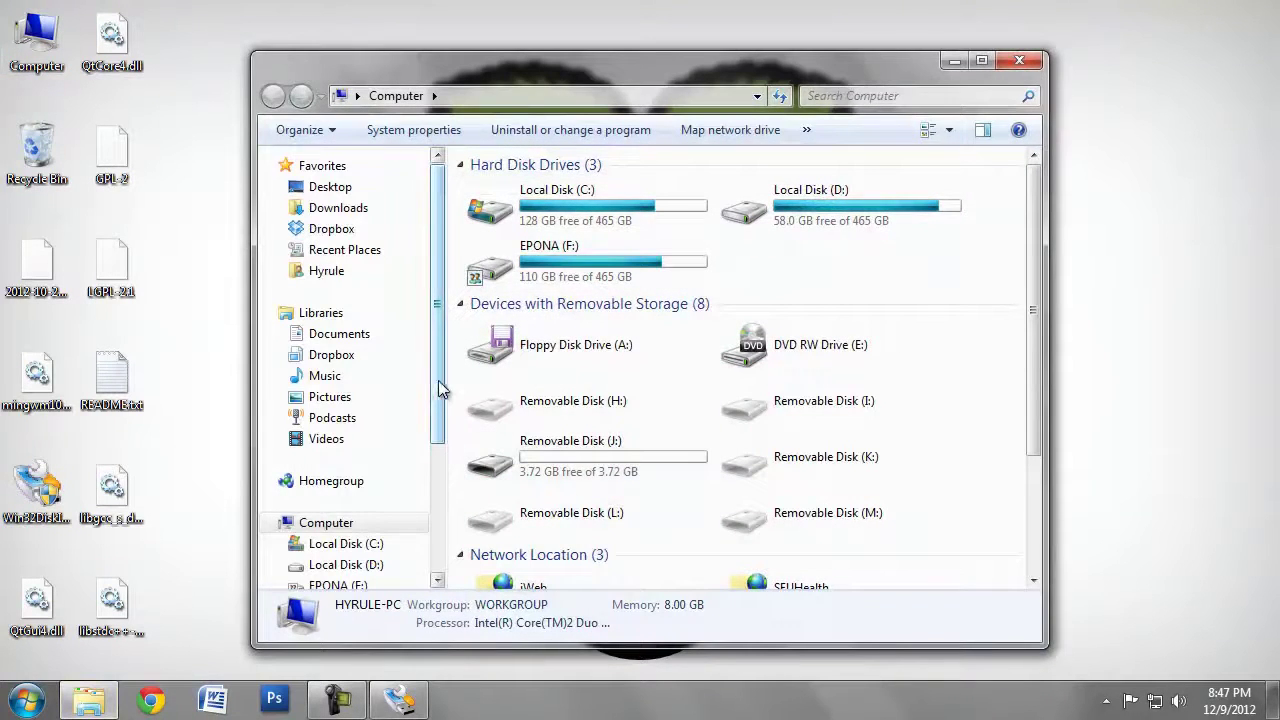
left_click_drag(436, 378, 438, 516)
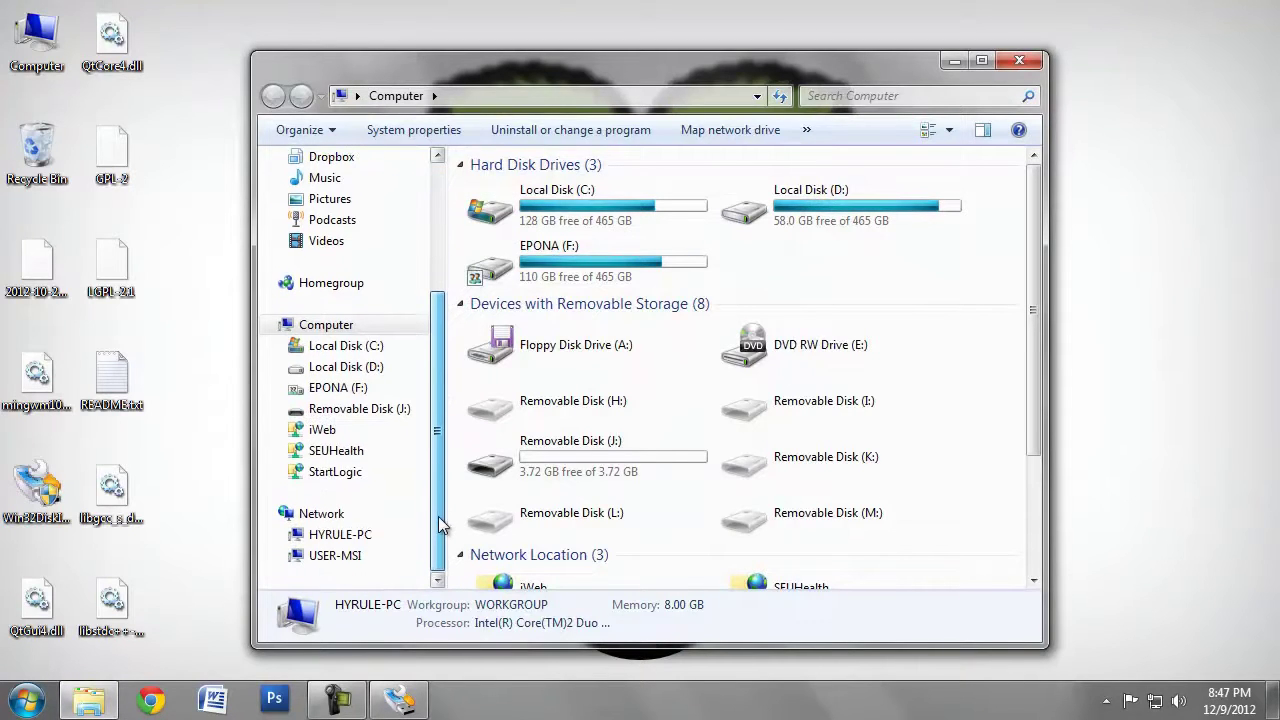
left_click(358, 410)
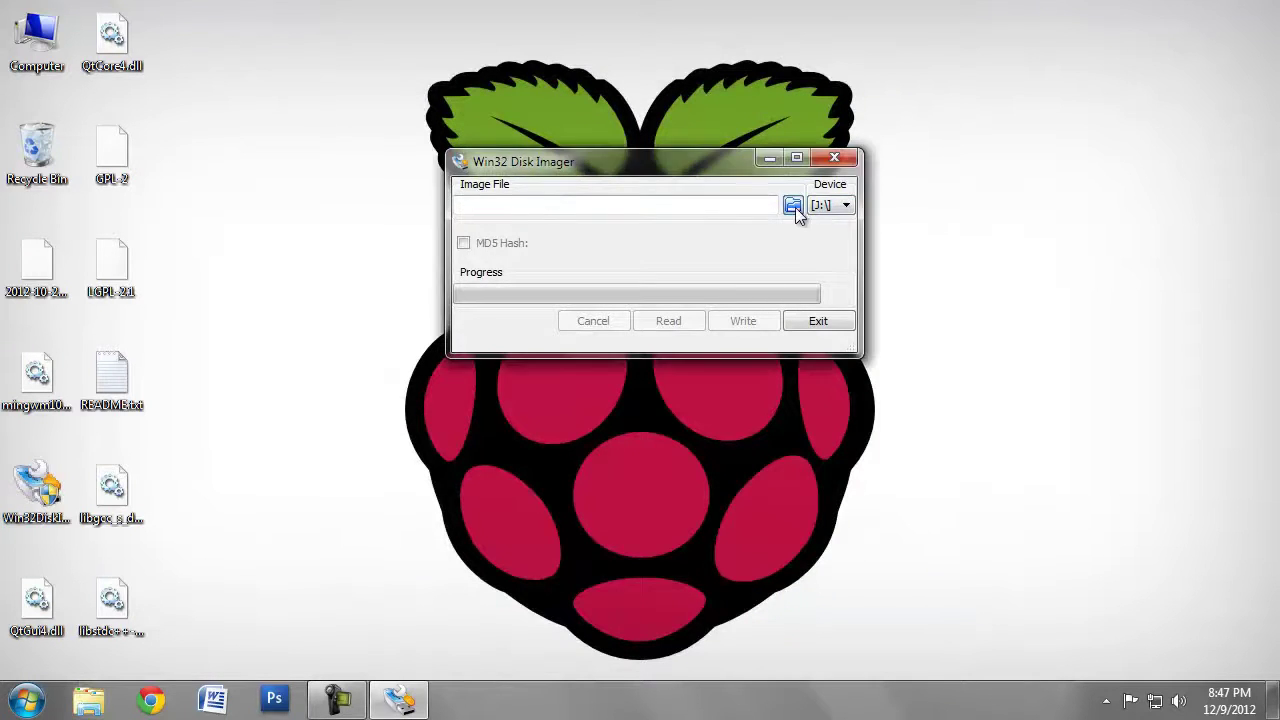
- Load 2012-10-28-wheezy-raspbian.img from the Desktop as the image file
left_click(793, 205)
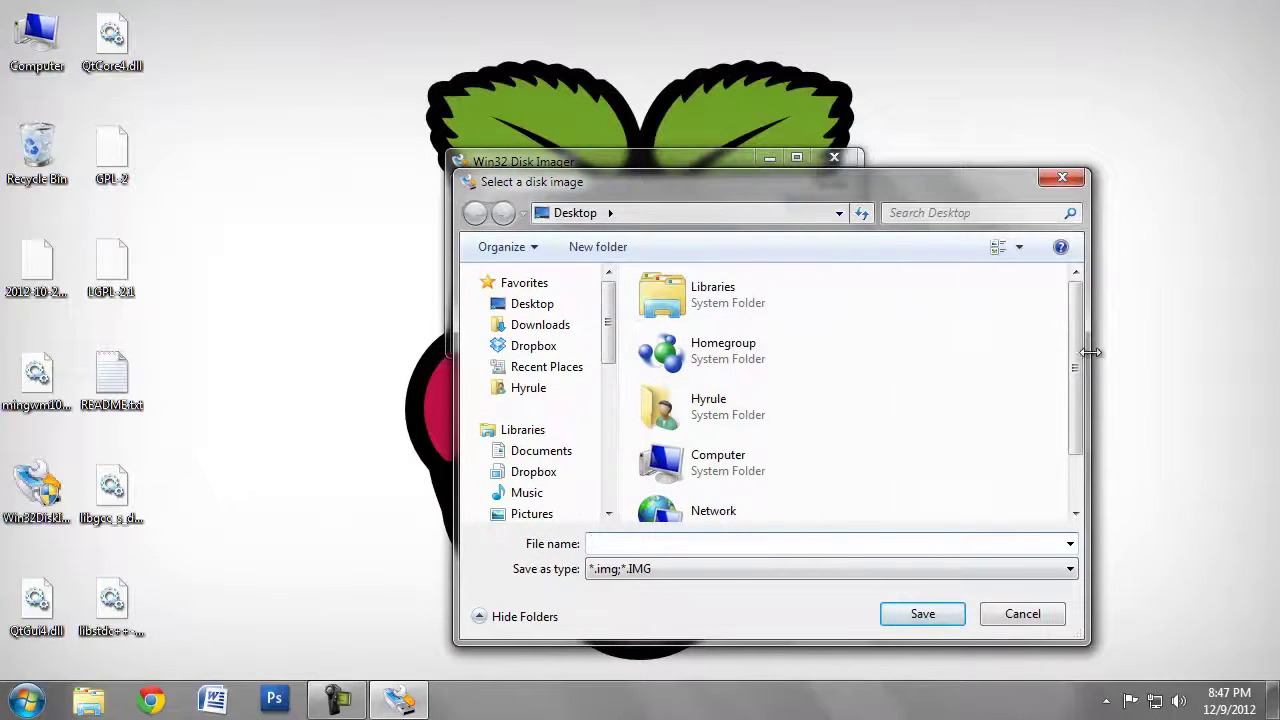
scroll(1081, 372, "down", 2)
left_click(760, 495)
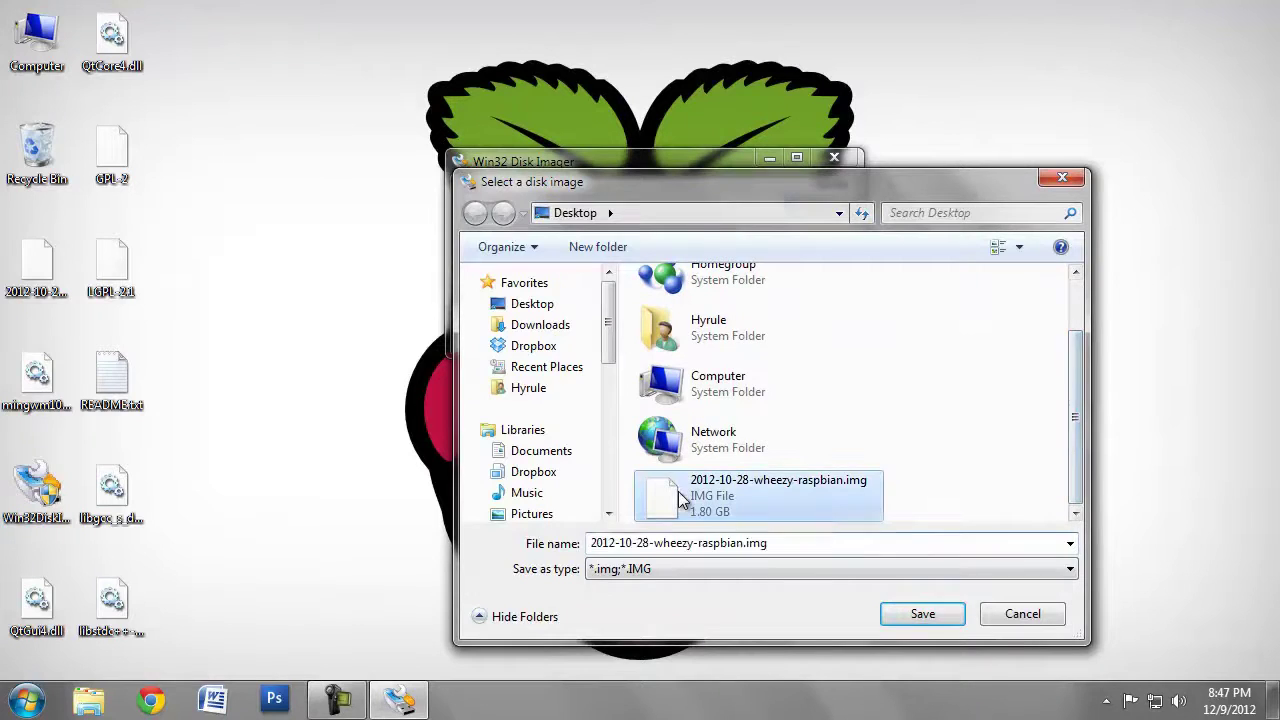
left_click(913, 619)
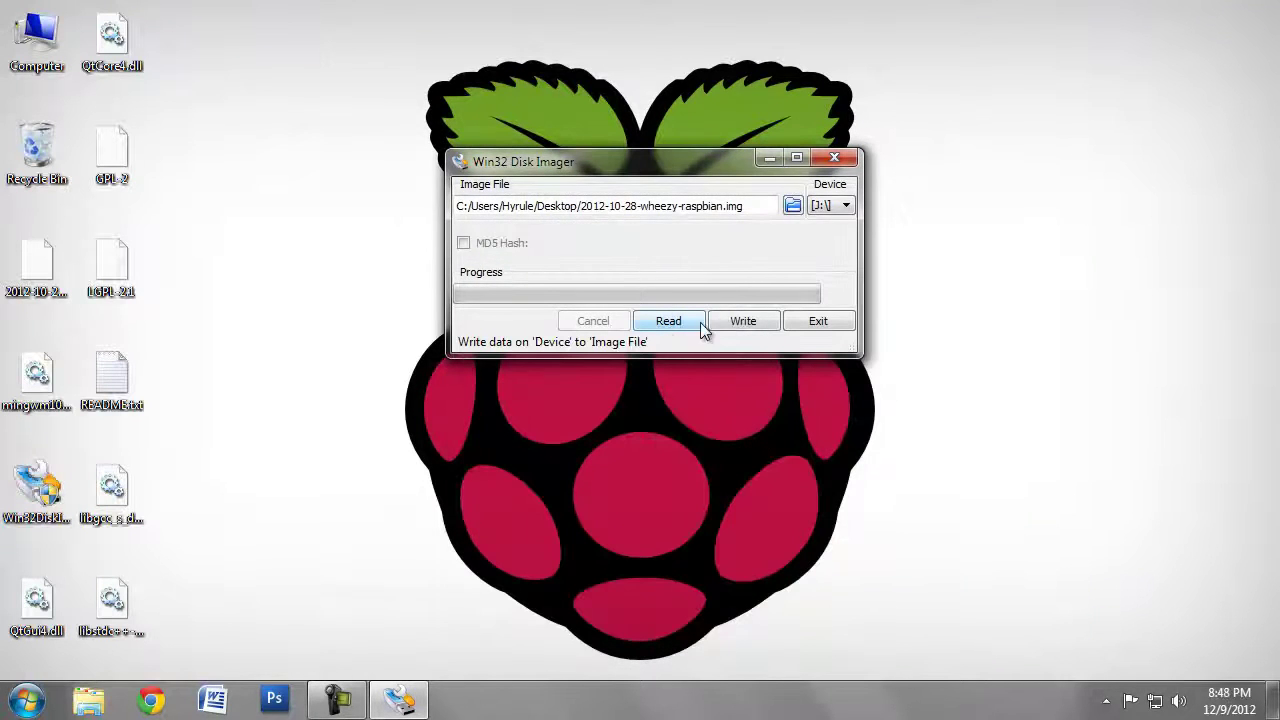
- Write the Raspbian image to J:\, confirming the SD card overwrite
left_click(754, 322)
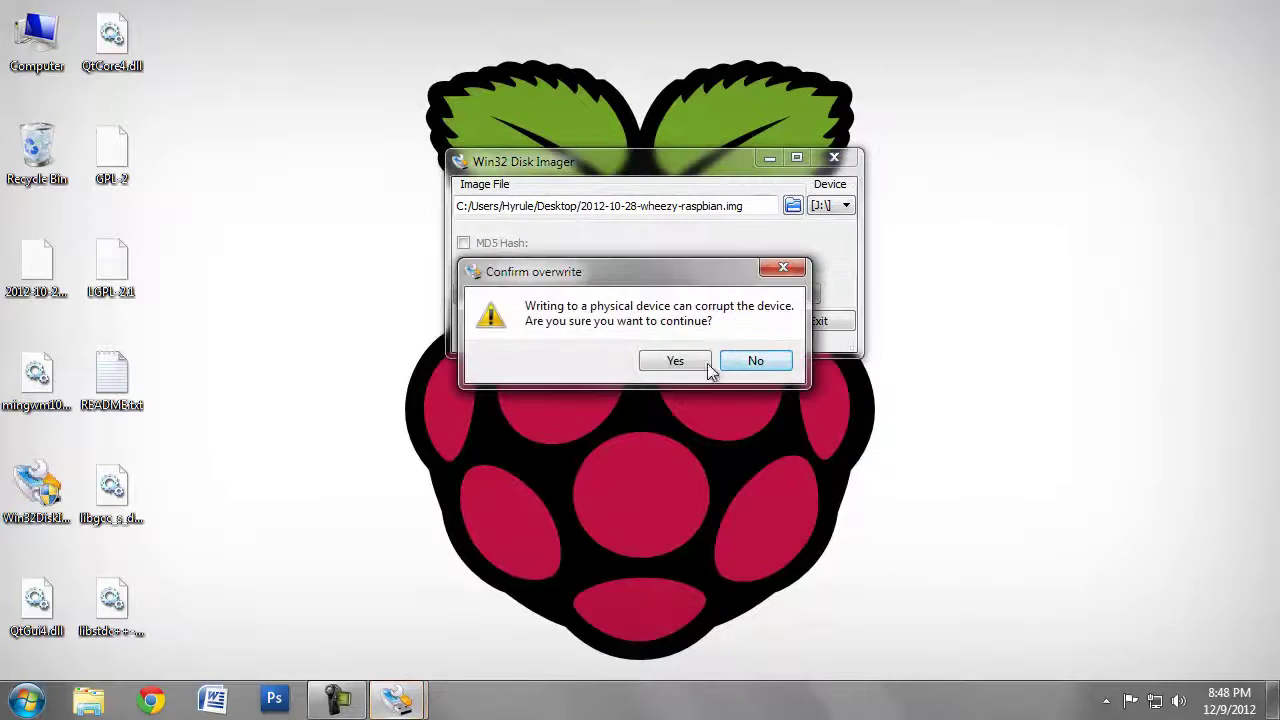
left_click(672, 363)
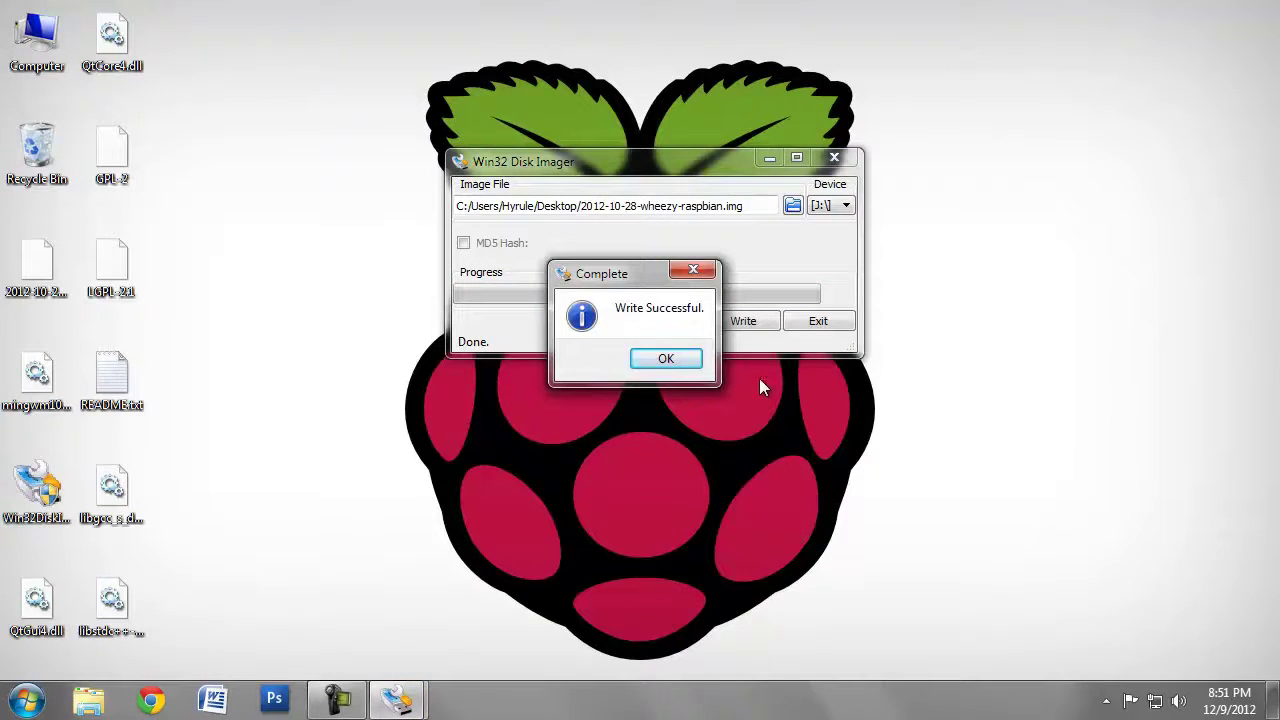
- Dismiss Write Successful, exit the imager, and safely eject Removable Disk (J:)
left_click(682, 358)
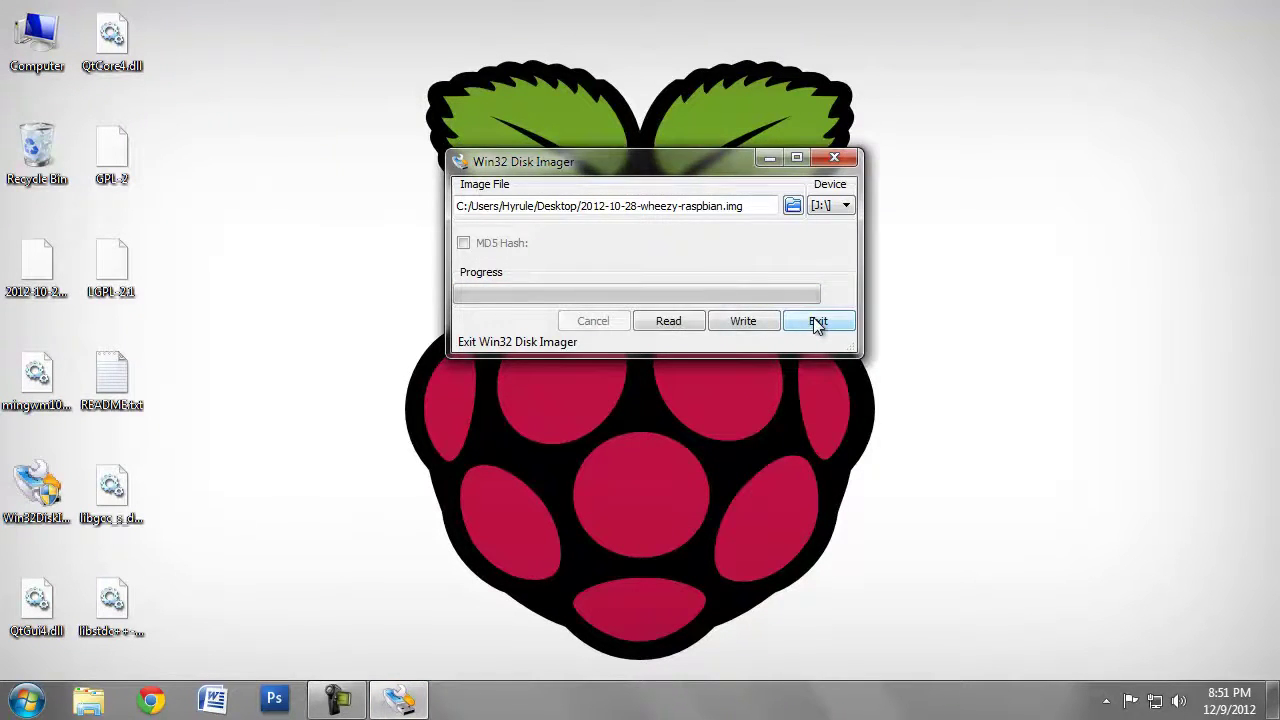
left_click(817, 322)
left_click(1106, 700)
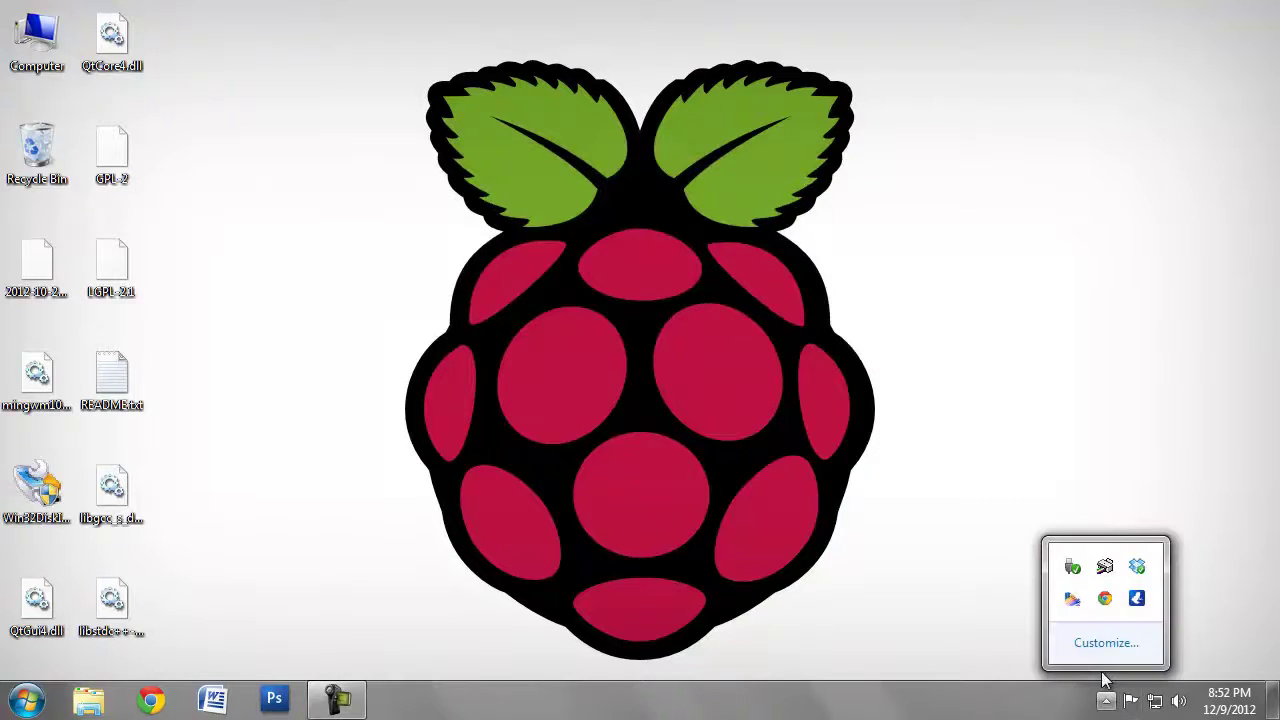
left_click(1072, 569)
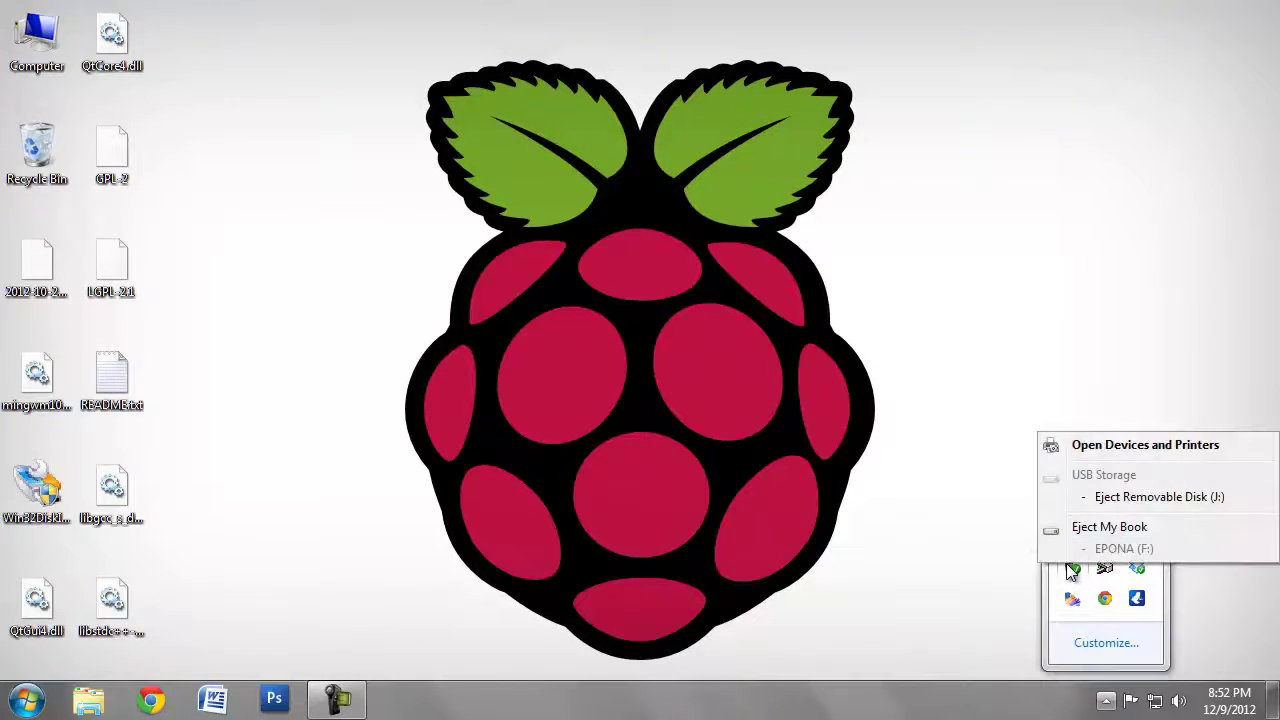
left_click(1108, 498)
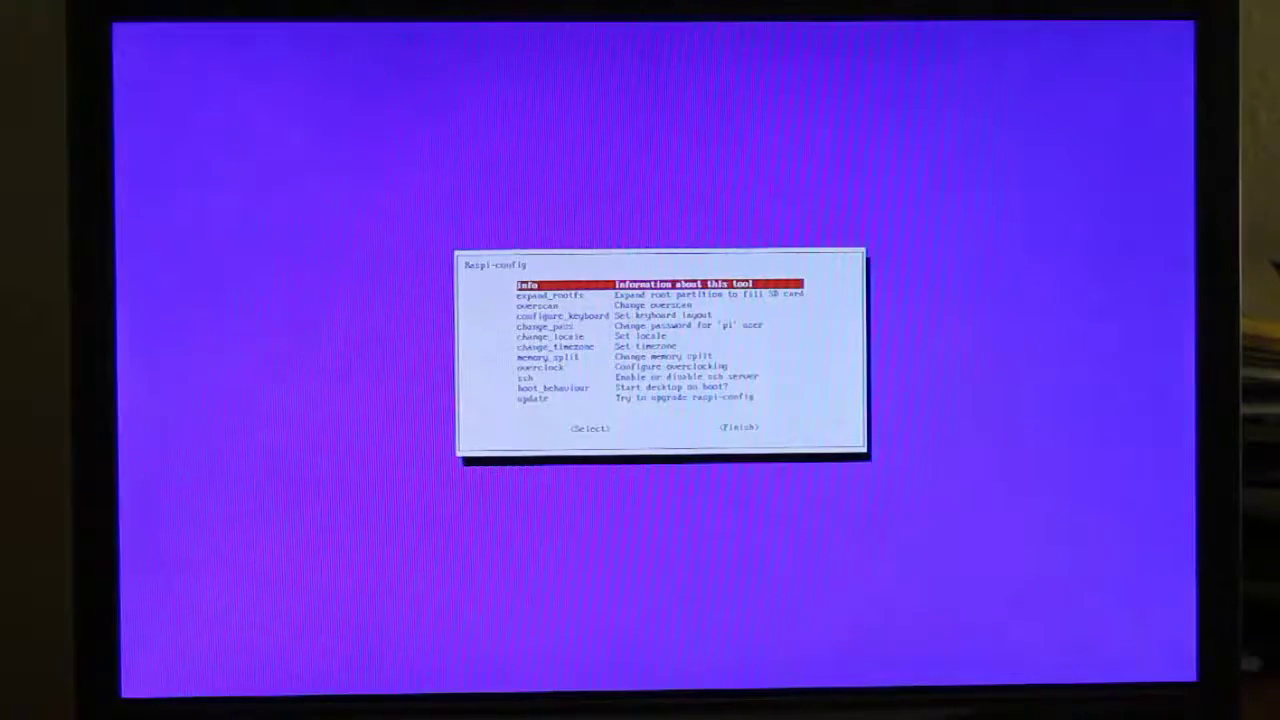
- Browse the raspi-config menu past expand_rootfs and change_pass without changing anything
key("Down")
key("Down")
key("Down")
key("Down")
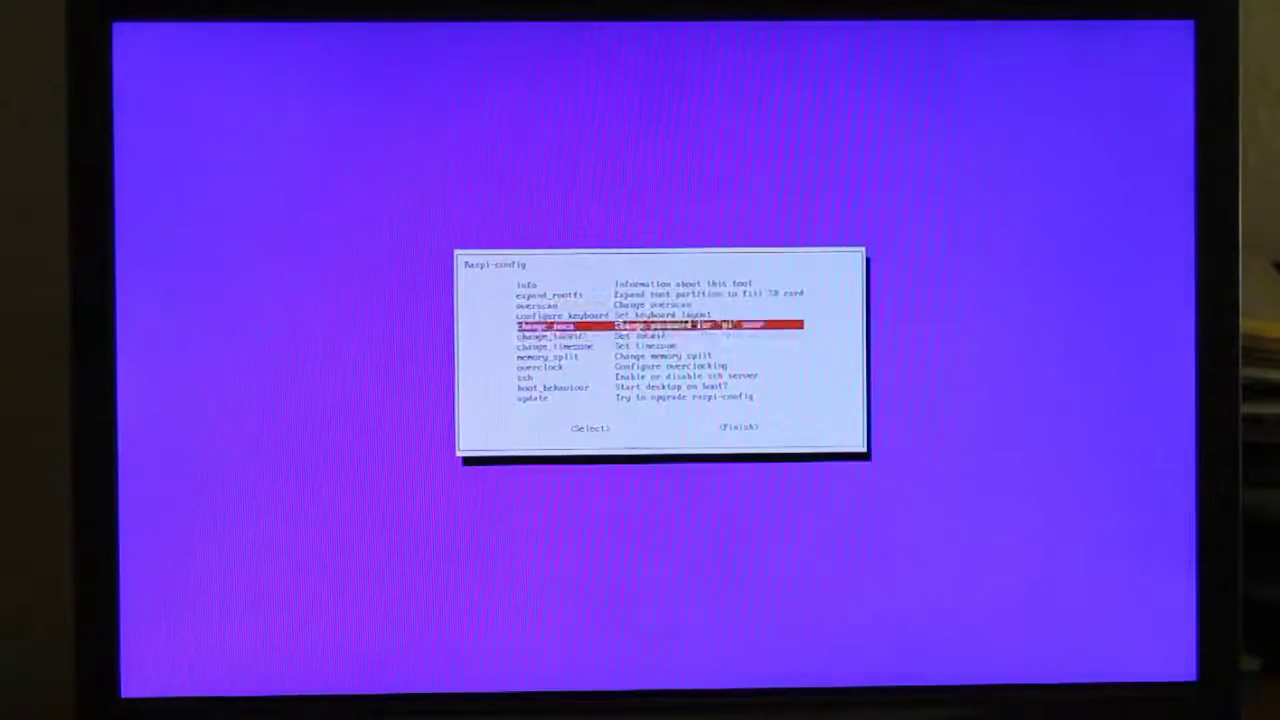
key("Up")
key("Up")
key("Up")
key("Up")
key("Down")
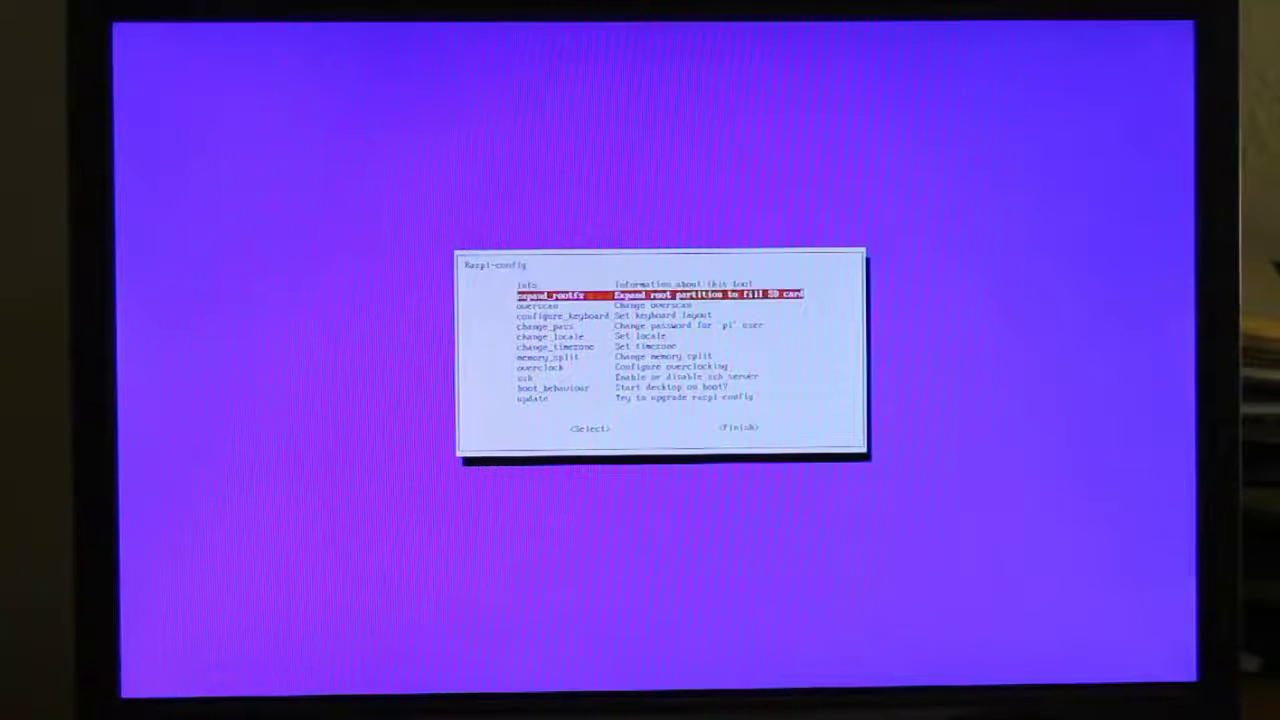
key("Down")
key("Down")
key("Down")
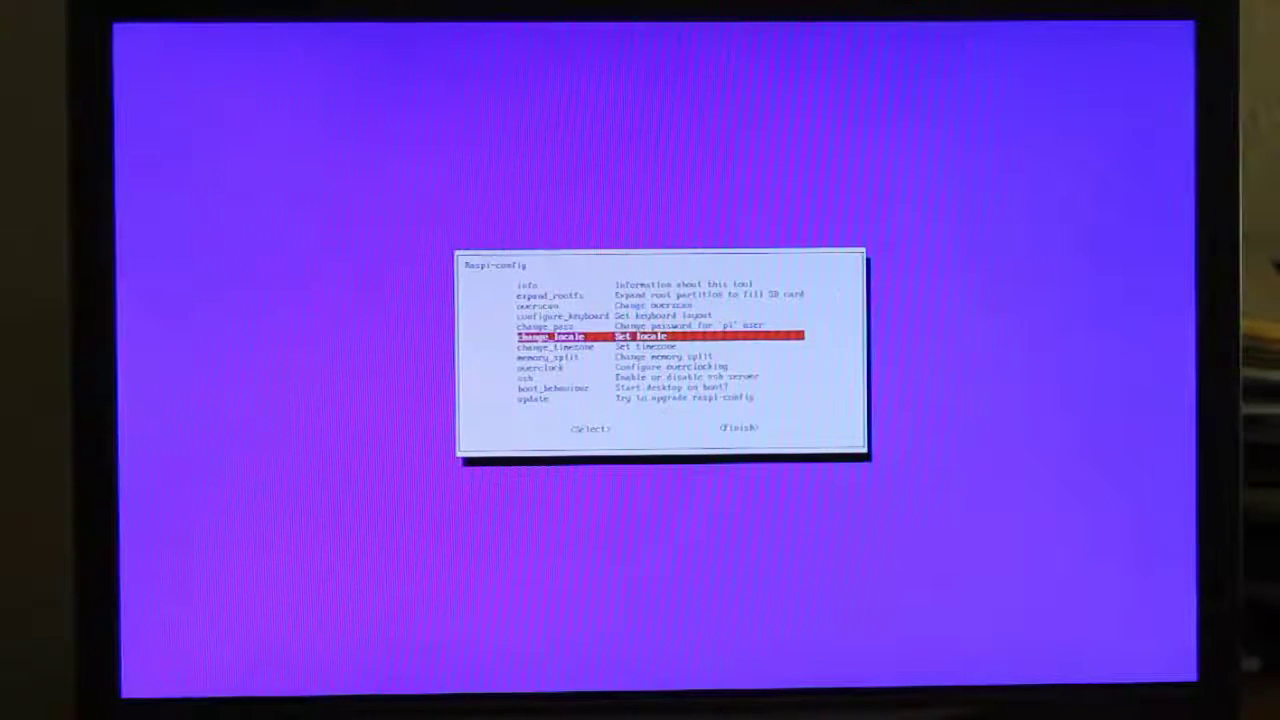
key("Down")
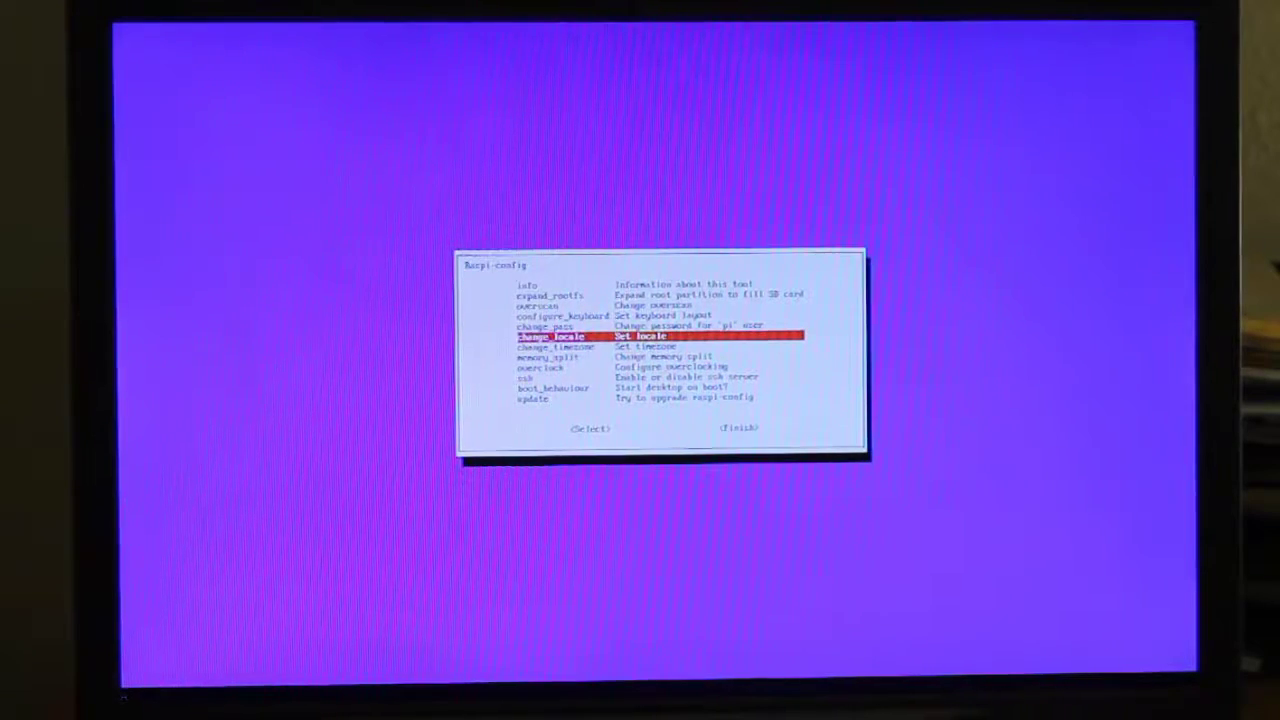
- Review change_timezone, ssh and update, then choose Finish to return to the Raspbian prompt
key("Down")
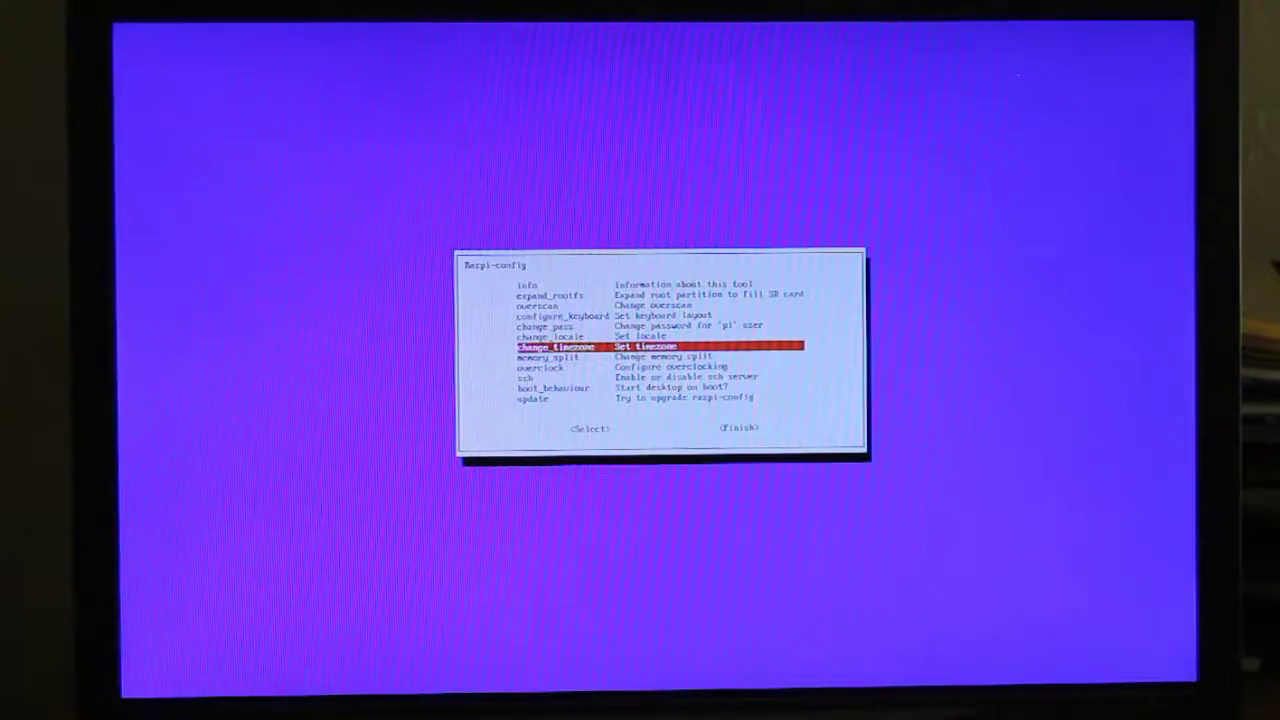
key("Down")
key("Down")
key("Down")
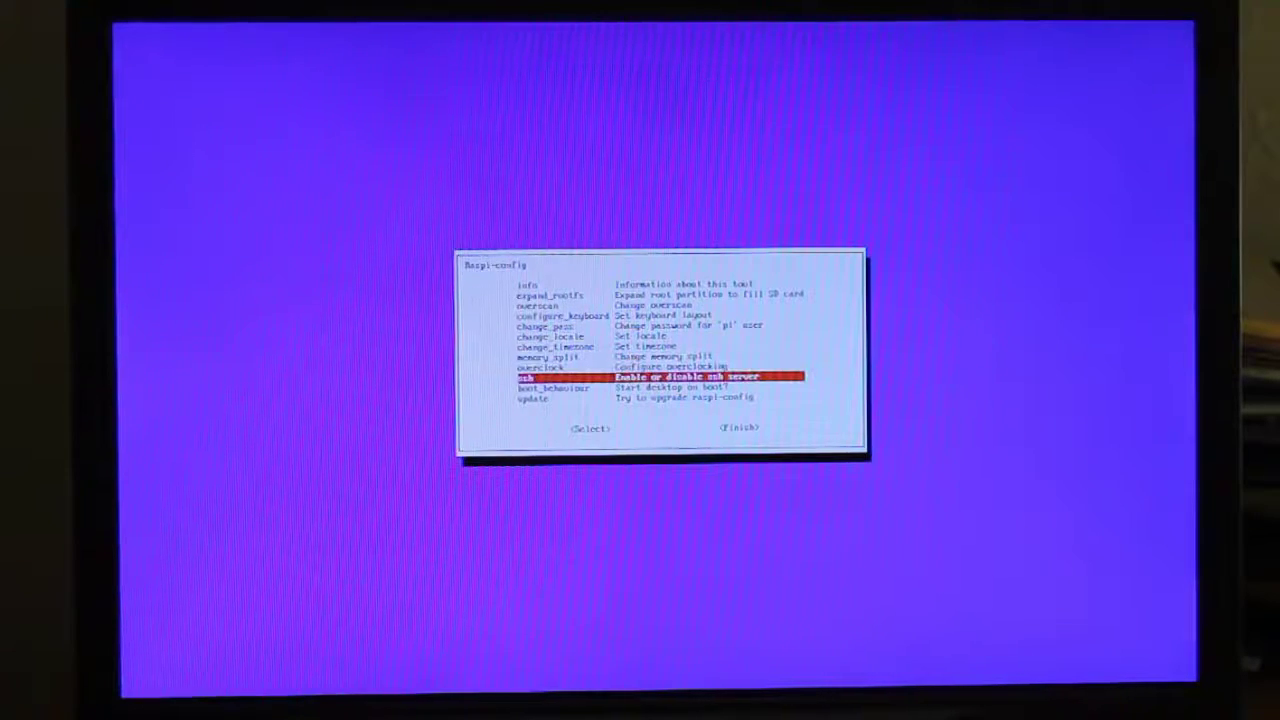
key("Down")
key("Down")
key("Tab")
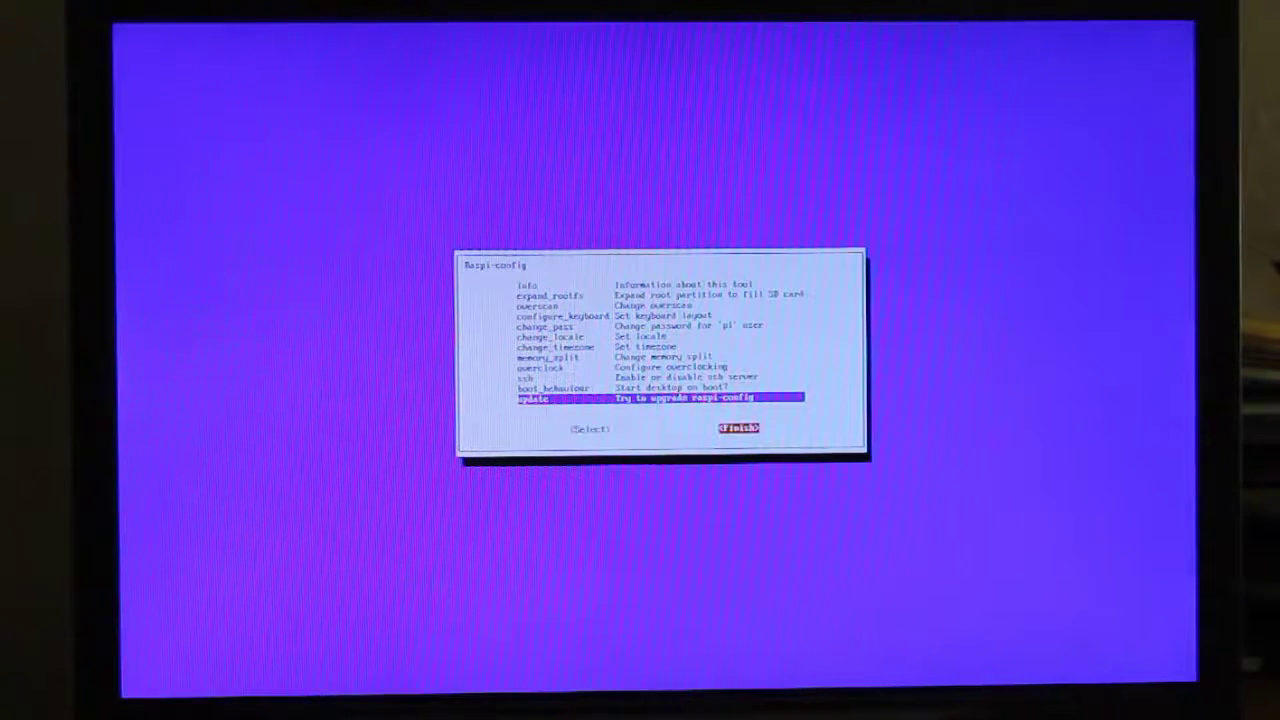
key("Return")
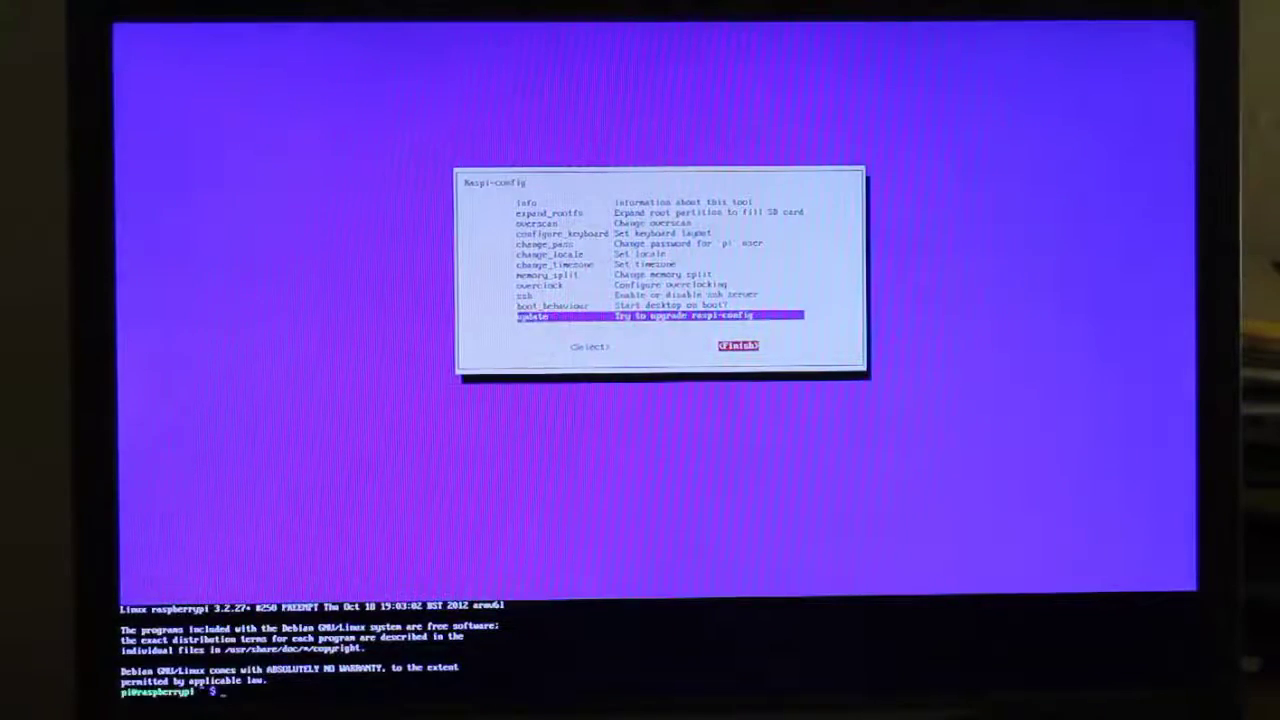